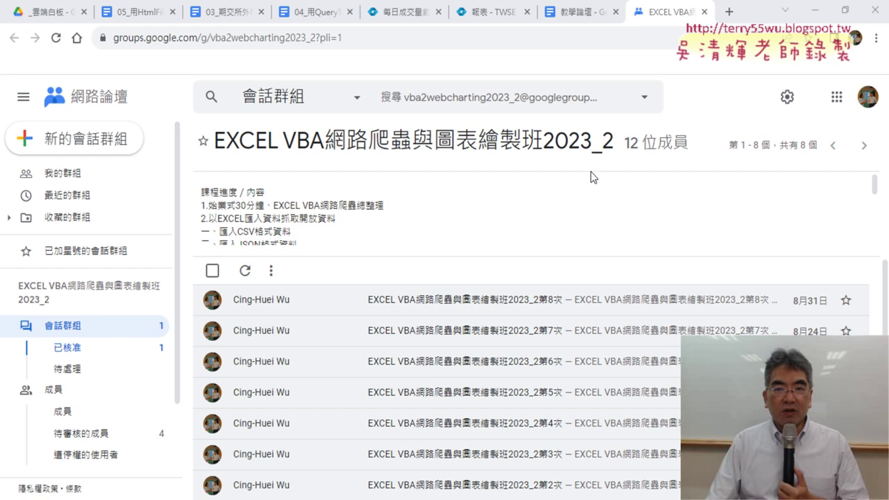
Step: Open the 第8次 post for the EXCEL VBA class from the group's conversation list
left_click(494, 302)
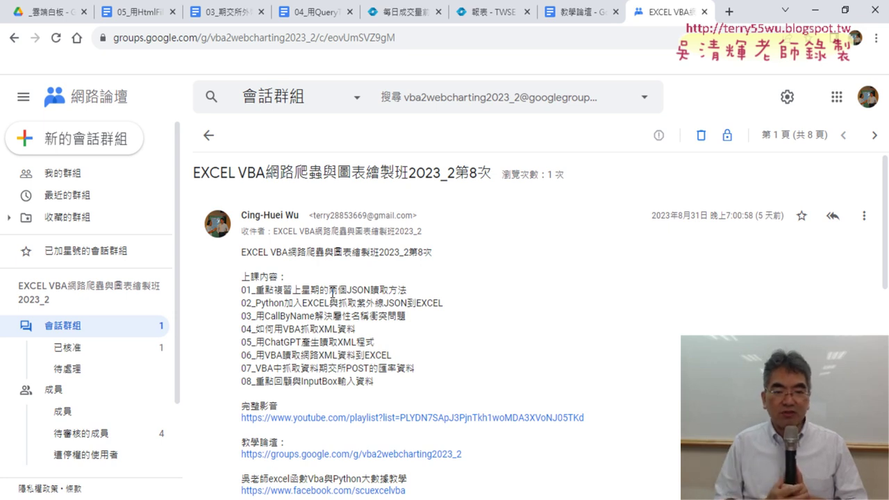
left_click_drag(346, 292, 410, 292)
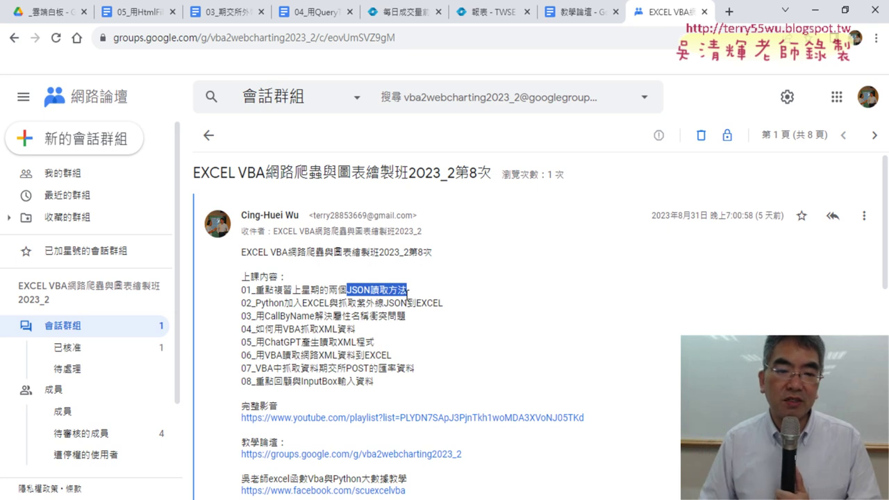
left_click_drag(256, 306, 283, 306)
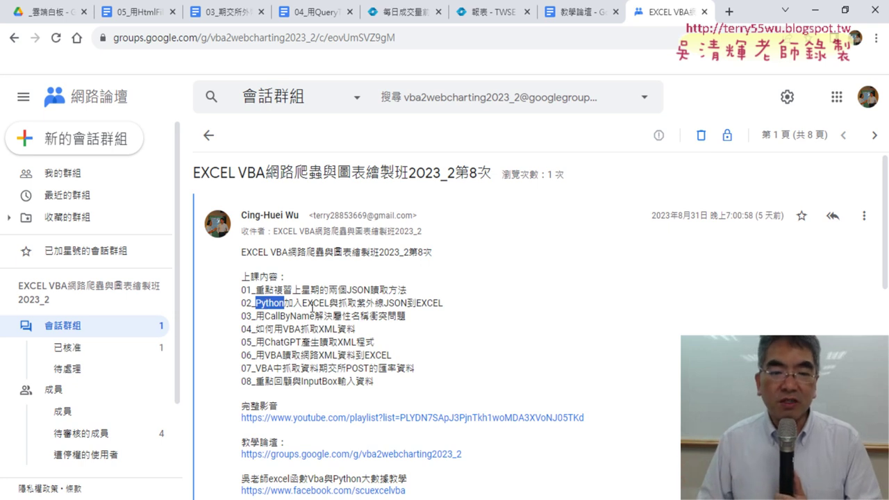
left_click_drag(329, 306, 257, 307)
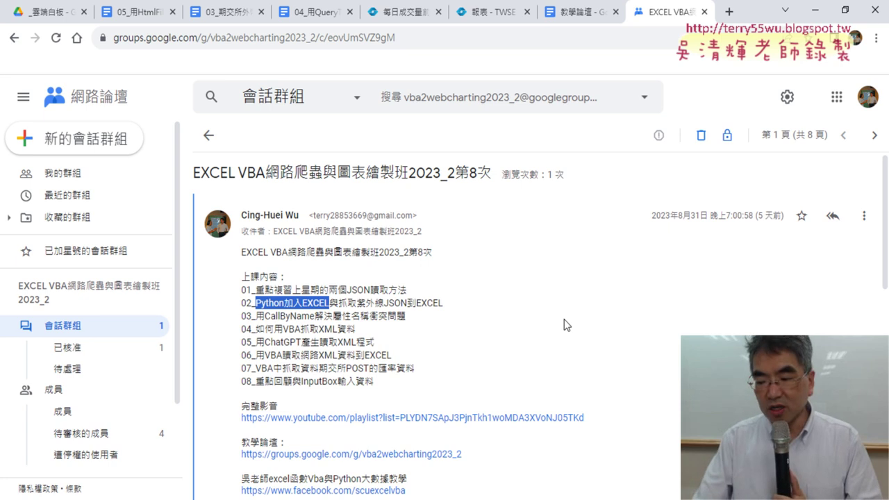
Step: Zoom the post to 125%, scroll to the topic list and highlight EXCEL in topic 02
key("ctrl+plus")
key("ctrl+plus")
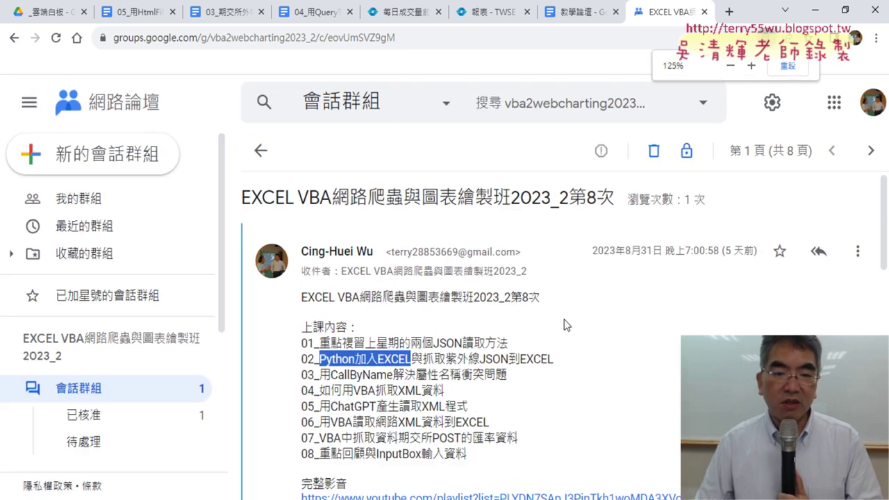
scroll(566, 324, "down", 2)
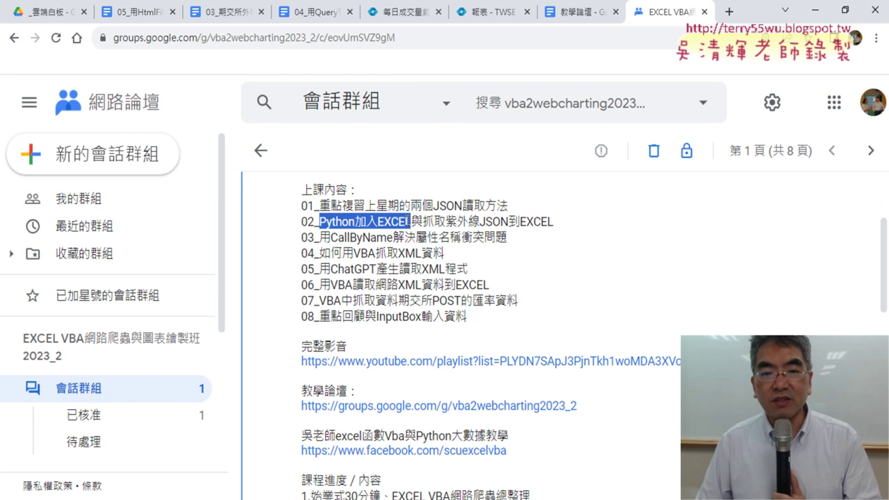
left_click_drag(377, 223, 411, 223)
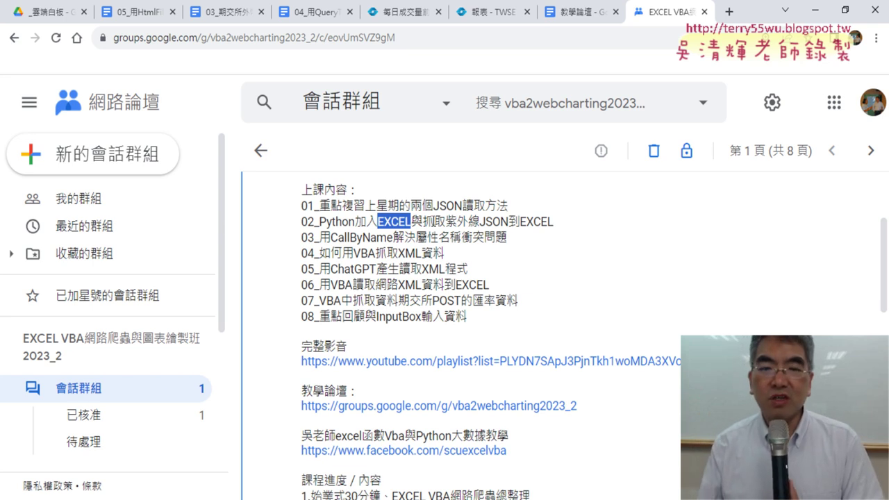
left_click_drag(319, 221, 354, 220)
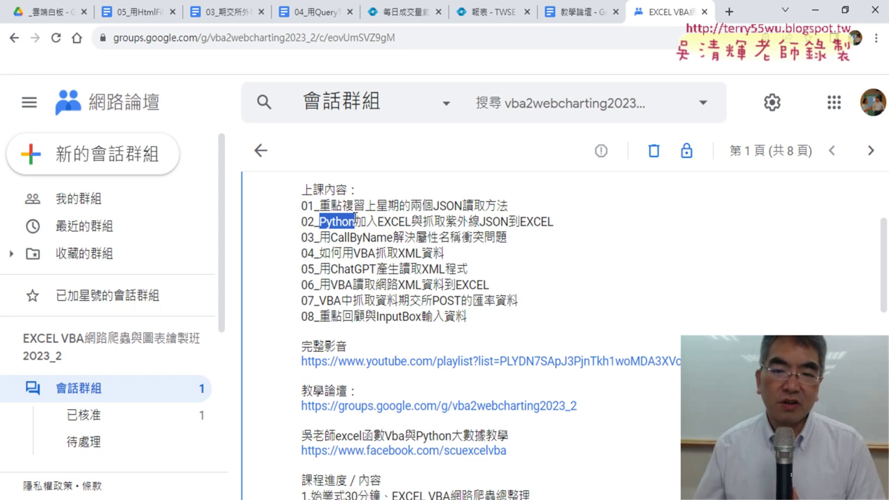
left_click_drag(434, 205, 486, 205)
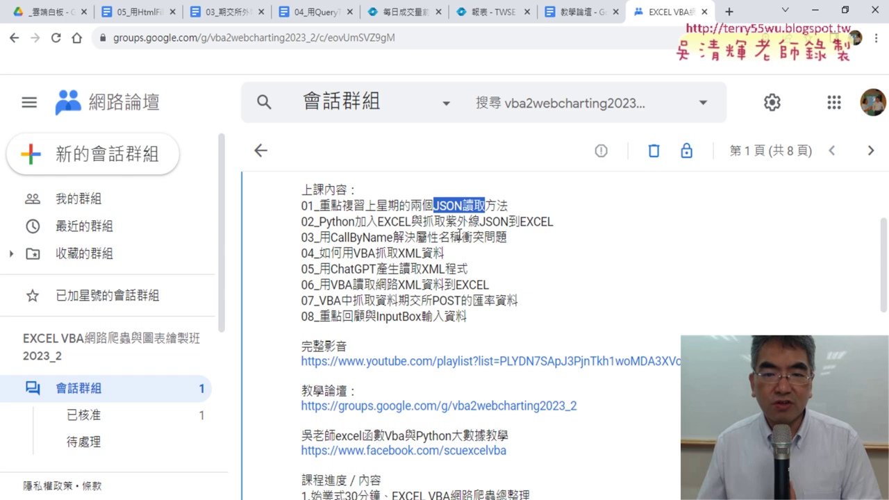
Step: Highlight 紫外線JSON到EXCEL in topic 02, then CallByName in lesson item 03
left_click_drag(480, 223, 510, 222)
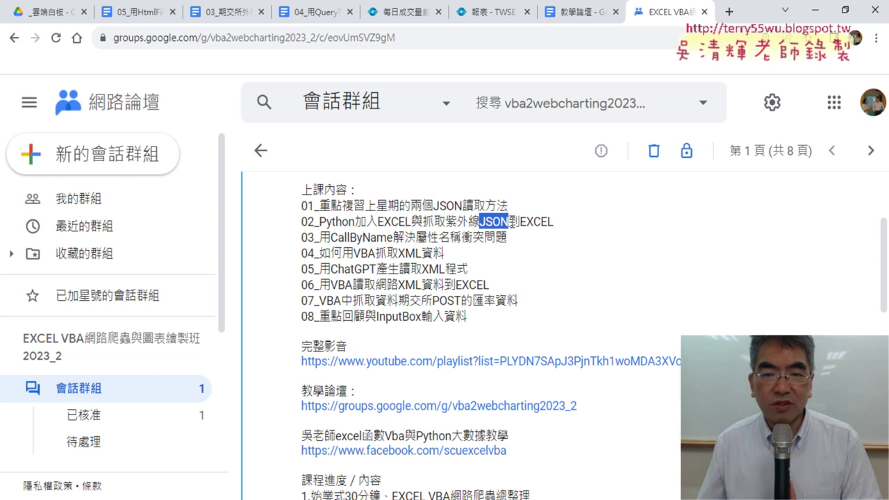
left_click_drag(445, 222, 554, 224)
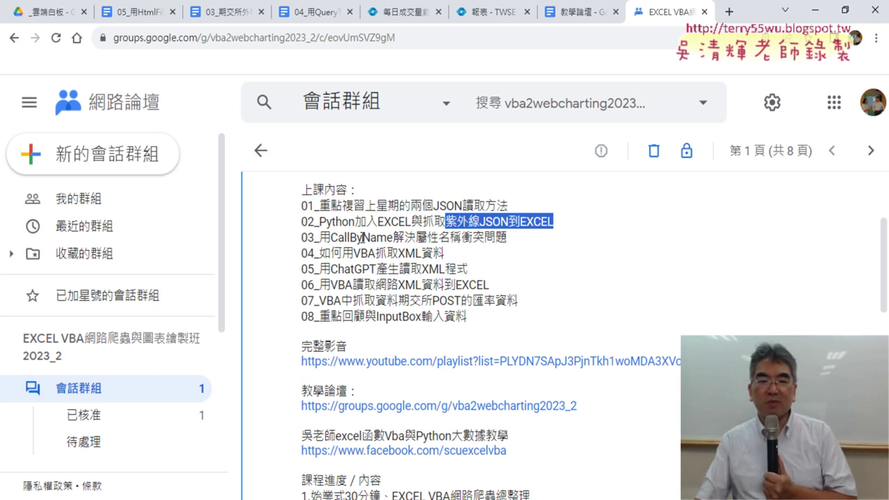
left_click_drag(362, 238, 397, 237)
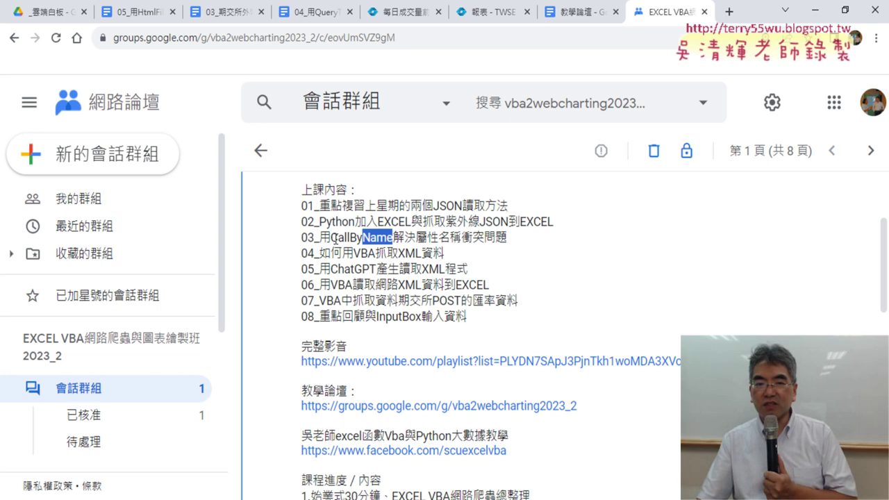
left_click_drag(331, 237, 393, 237)
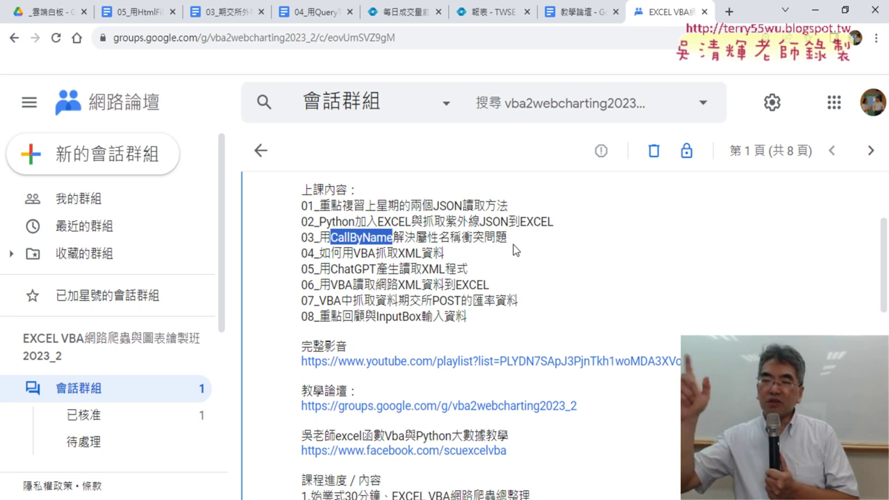
Step: Open 01_以EXCEL匯入資料抓取開放資料_二、匯入JSON格式資料 from the _雲端白板 Drive folder
left_click(79, 24)
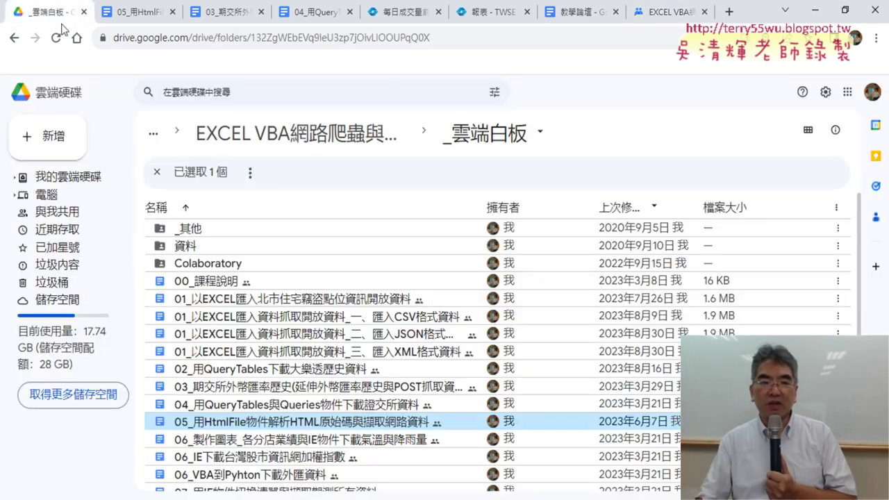
left_click(390, 341)
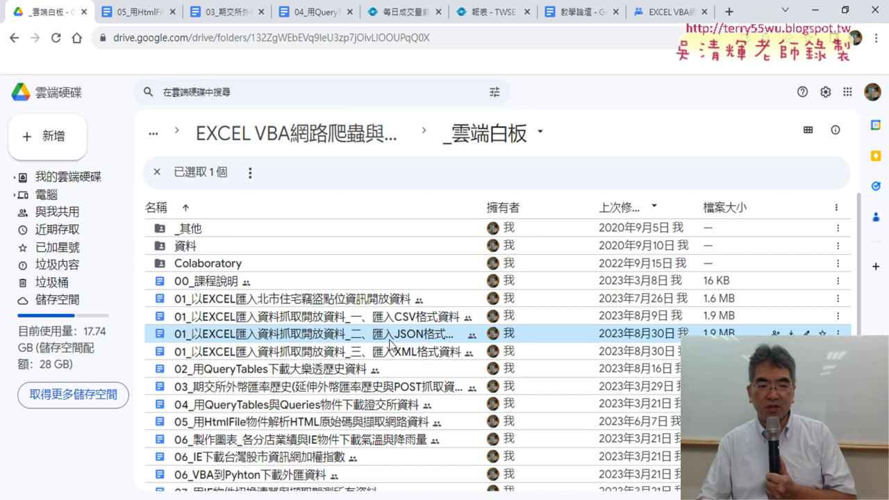
double_click(392, 344)
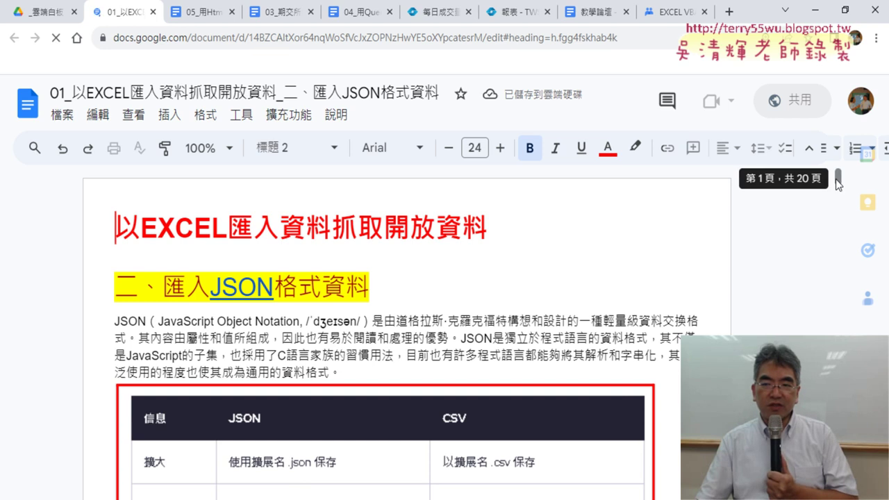
Step: Scroll the lesson down to the 3.完成結果程式碼 VBA macro
left_click_drag(838, 178, 838, 306)
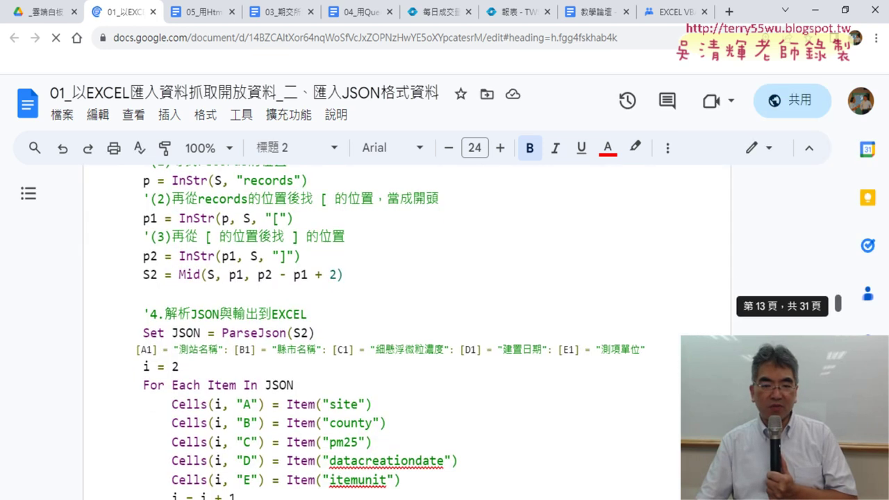
scroll(525, 300, "down", 1)
scroll(525, 299, "down", 3)
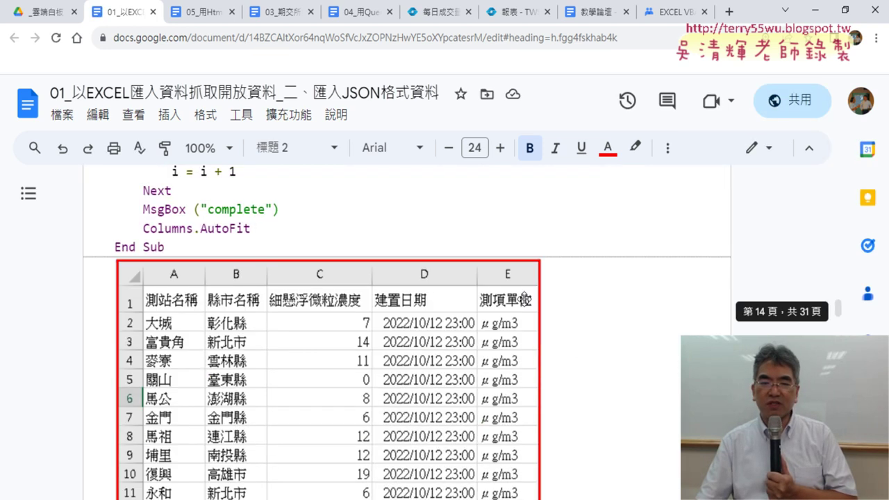
scroll(525, 300, "down", 5)
scroll(525, 299, "down", 2)
scroll(525, 299, "down", 1)
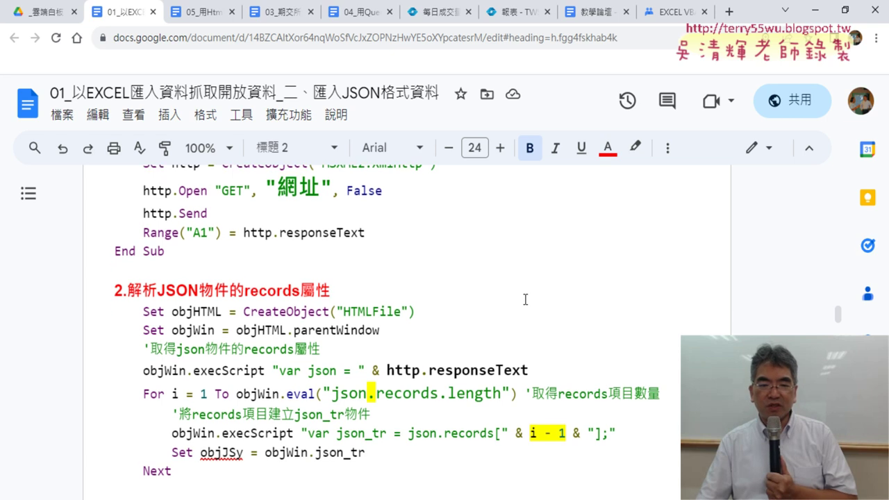
scroll(526, 300, "down", 3)
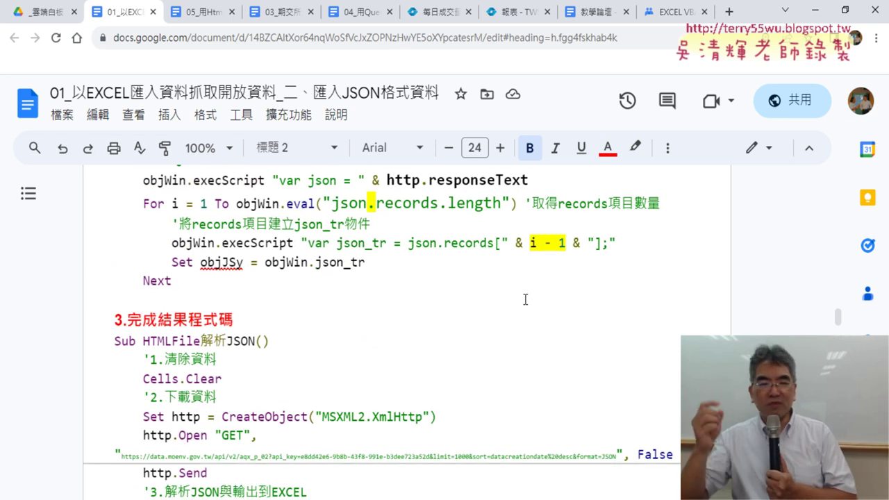
scroll(526, 301, "down", 4)
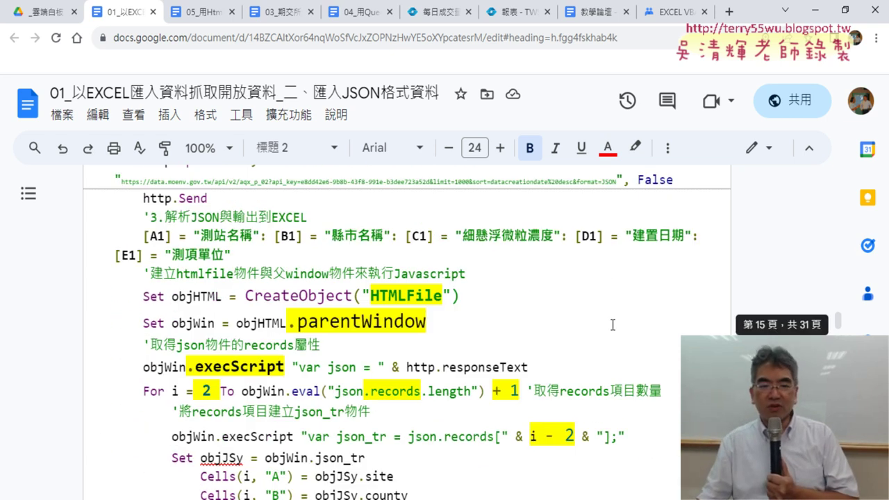
scroll(611, 320, "down", 3)
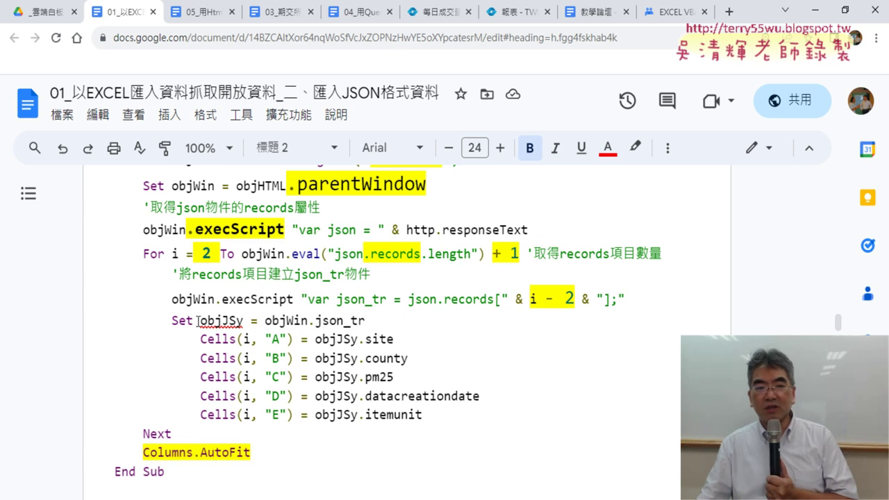
Step: Highlight objJSy and the .site, .county and .pm25 properties in the loop code
left_click_drag(200, 321, 249, 321)
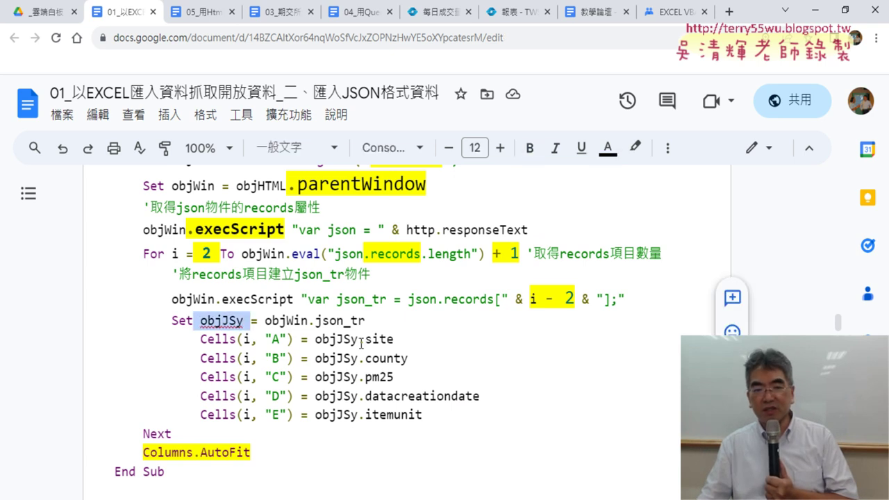
left_click_drag(361, 340, 409, 345)
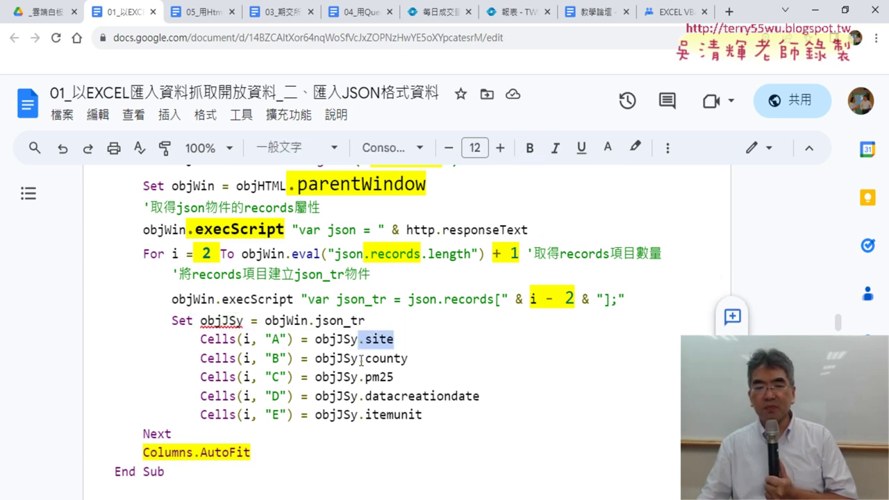
left_click_drag(359, 359, 410, 359)
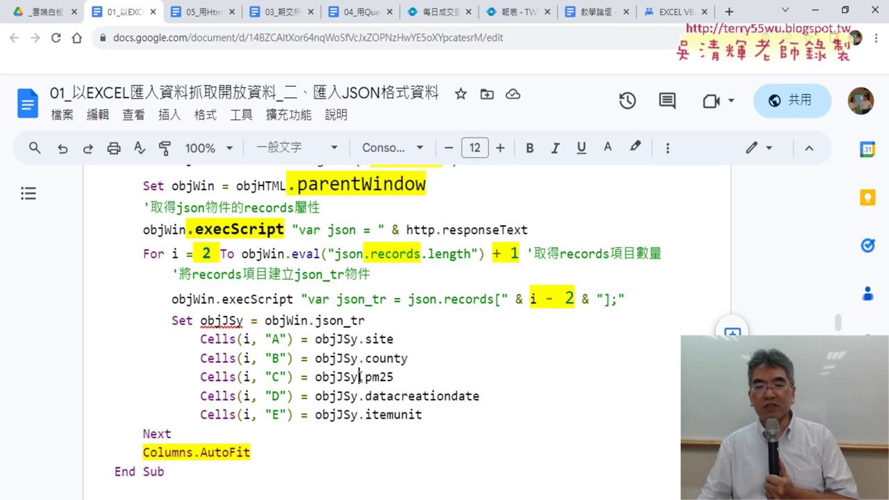
left_click_drag(359, 377, 465, 397)
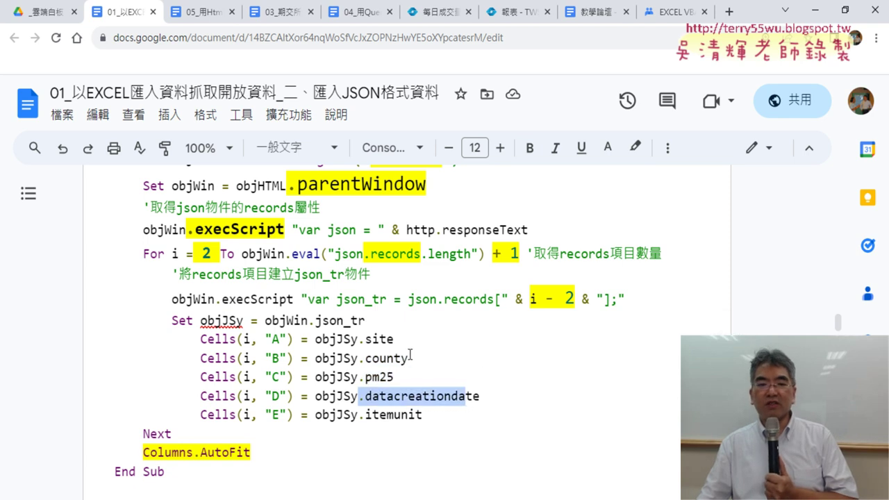
Step: Follow the data.gov.tw/dataset/6076 link to the 紫外線即時監測資料 dataset page
scroll(478, 375, "down", 5)
scroll(521, 357, "down", 5)
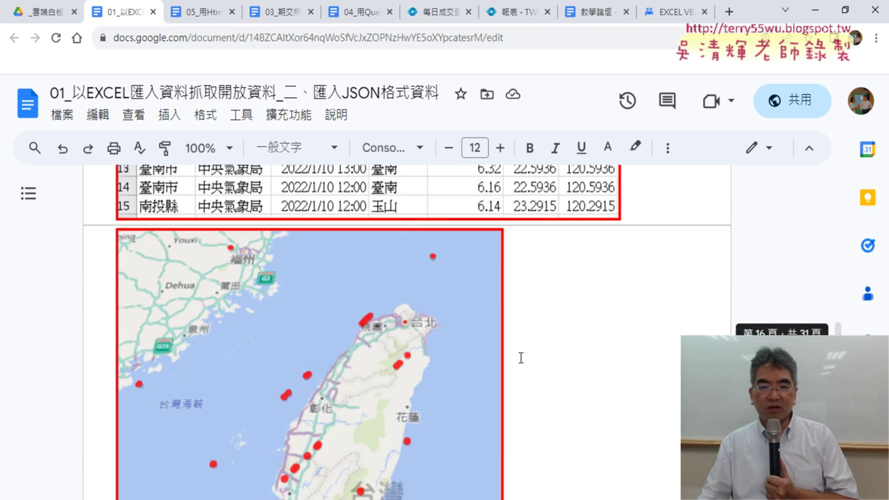
scroll(521, 357, "down", 5)
scroll(521, 347, "down", 5)
scroll(524, 354, "up", 4)
scroll(486, 350, "up", 2)
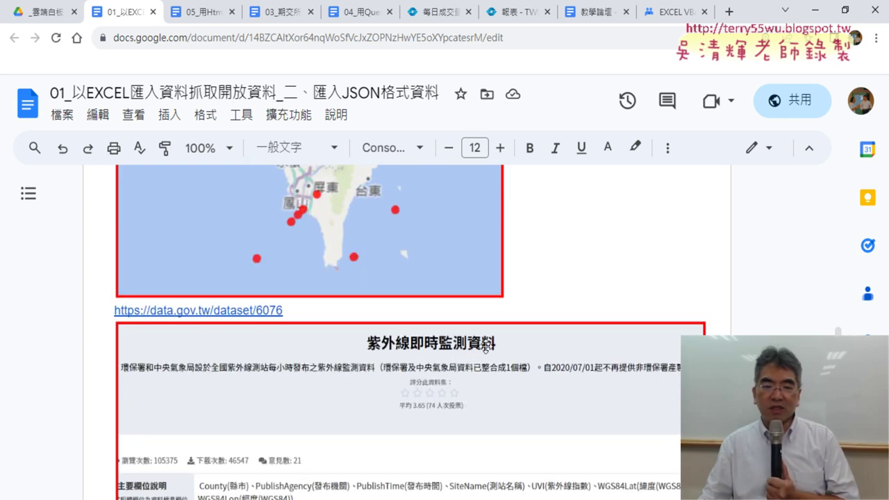
scroll(685, 320, "down", 5)
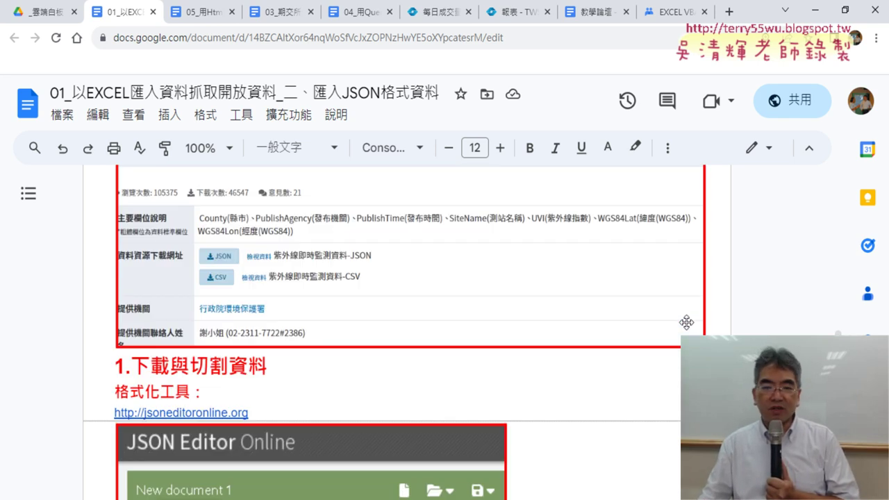
scroll(688, 322, "down", 5)
scroll(688, 323, "down", 5)
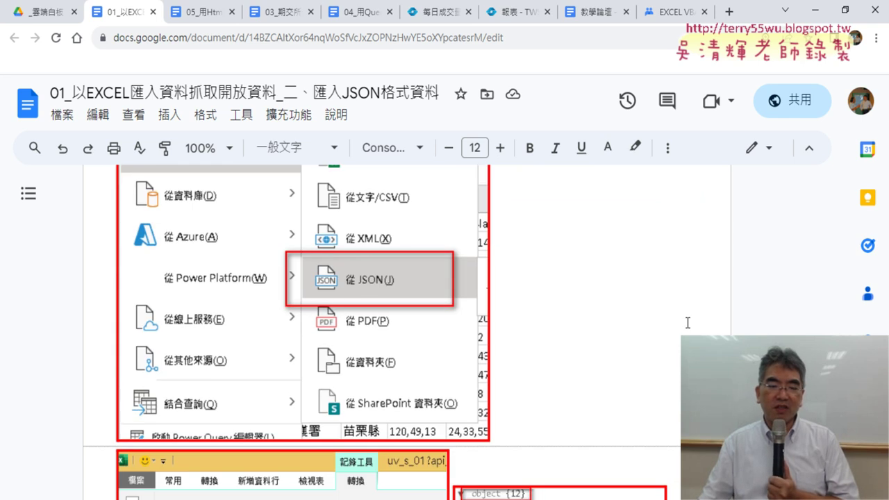
scroll(688, 322, "down", 3)
scroll(686, 323, "up", 5)
scroll(687, 322, "up", 5)
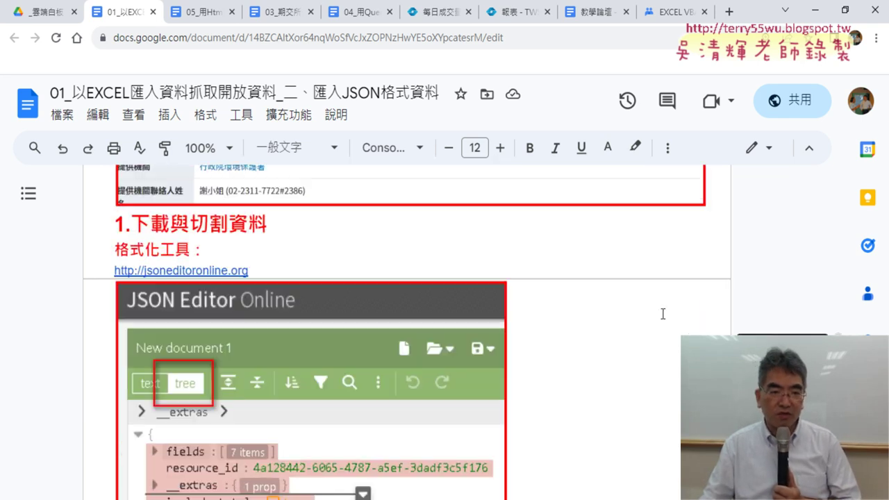
scroll(560, 293, "up", 3)
scroll(233, 347, "up", 4)
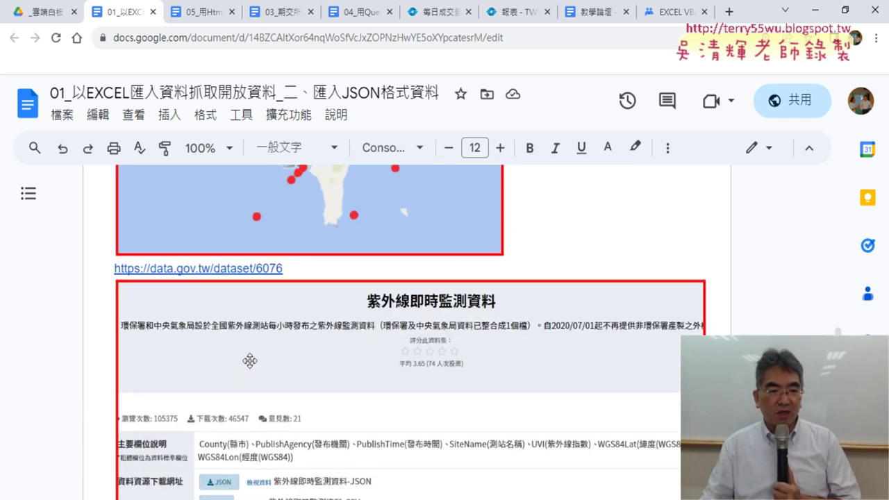
left_click(244, 310)
left_click(206, 335)
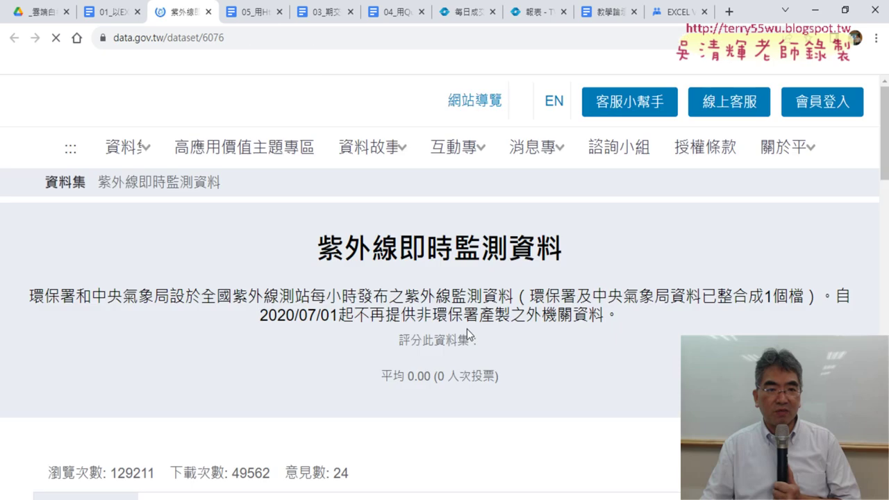
Step: View the JSON resource's details and open its download URL in a new tab
scroll(489, 319, "down", 3)
scroll(489, 318, "down", 2)
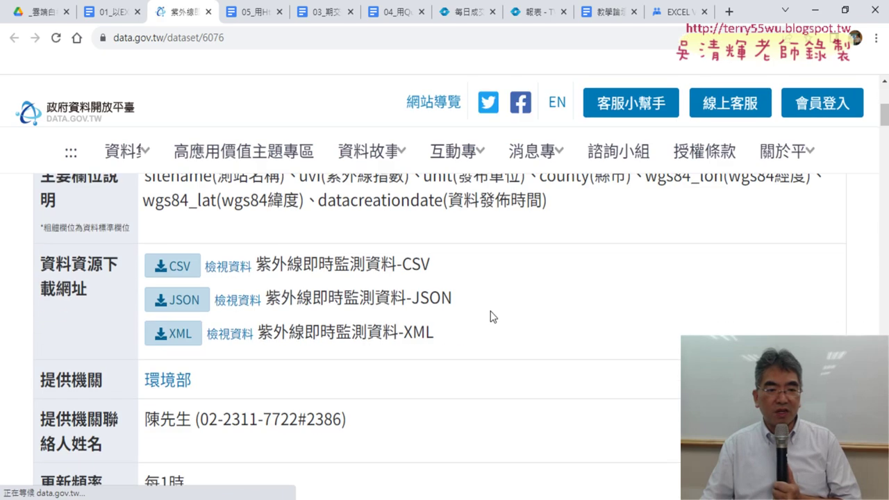
left_click(249, 310)
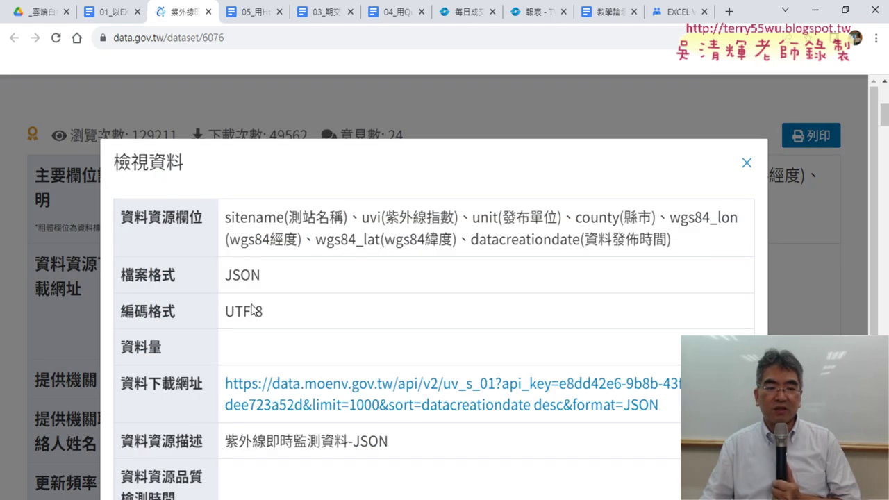
left_click(437, 388)
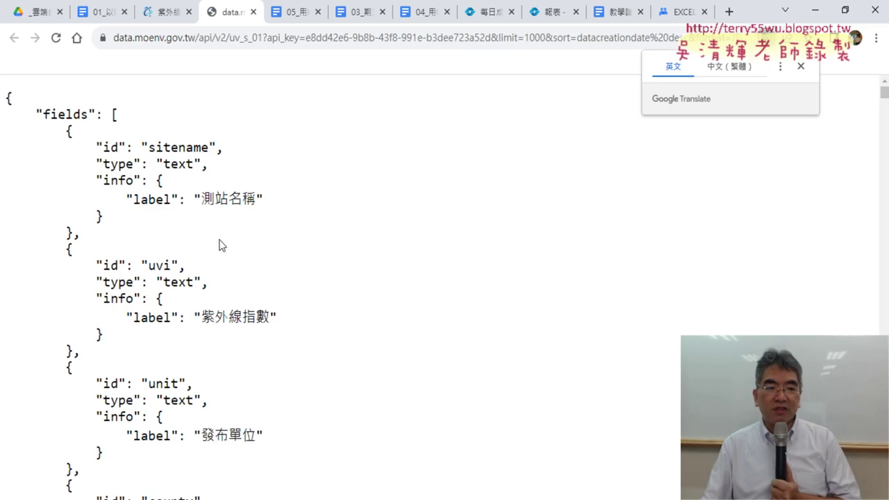
Step: Scroll the raw JSON past fields and resource_id, pointing out include_total
left_click_drag(25, 101, 347, 350)
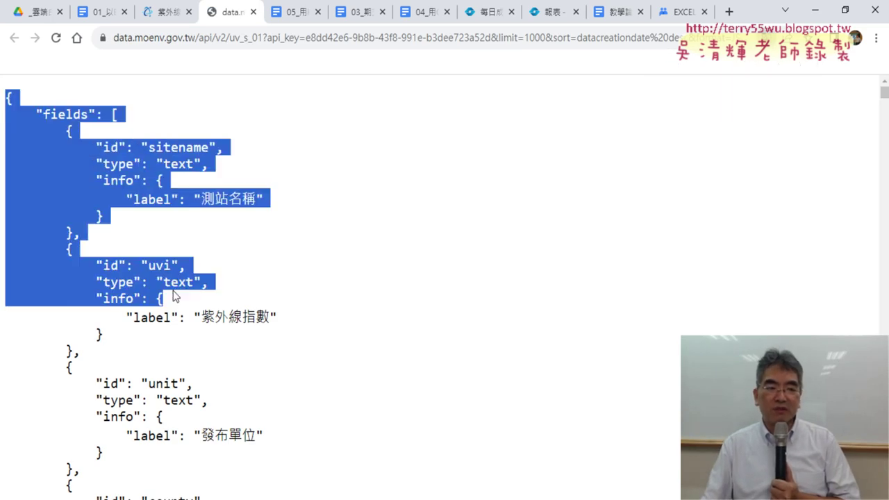
scroll(348, 338, "down", 3)
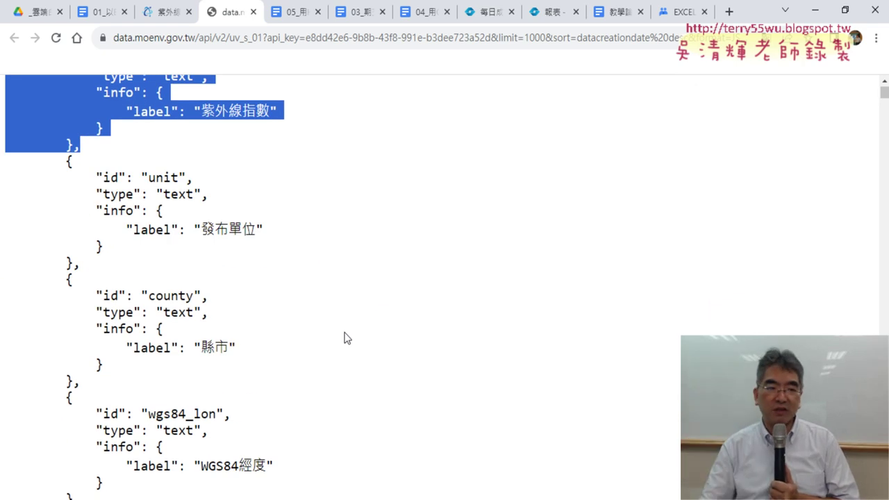
scroll(347, 338, "down", 4)
scroll(347, 338, "down", 1)
scroll(348, 338, "down", 1)
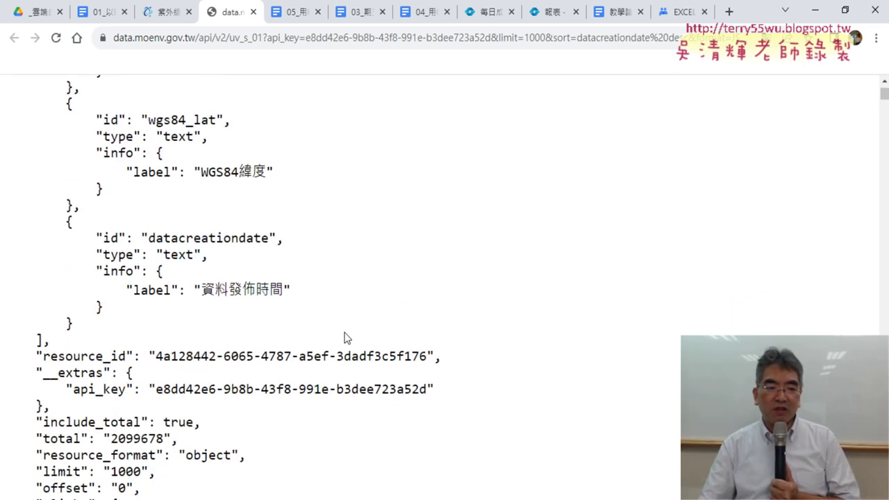
scroll(345, 337, "down", 2)
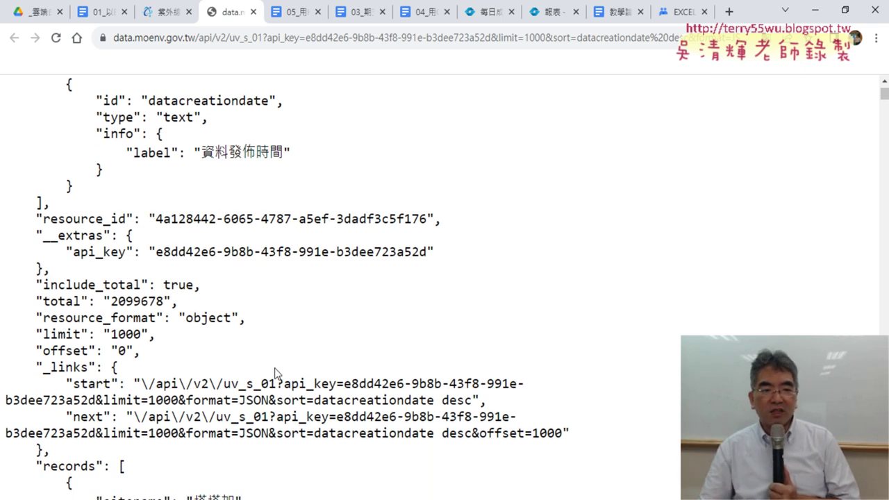
left_click_drag(39, 285, 150, 285)
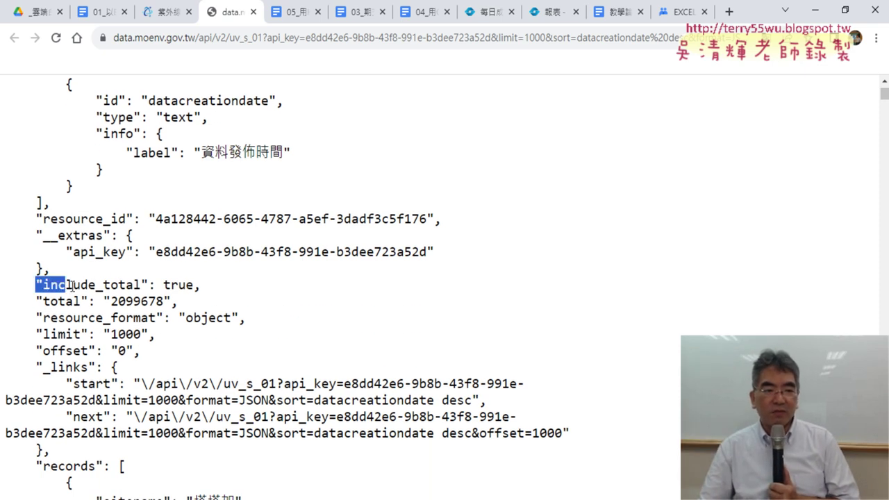
left_click(154, 285)
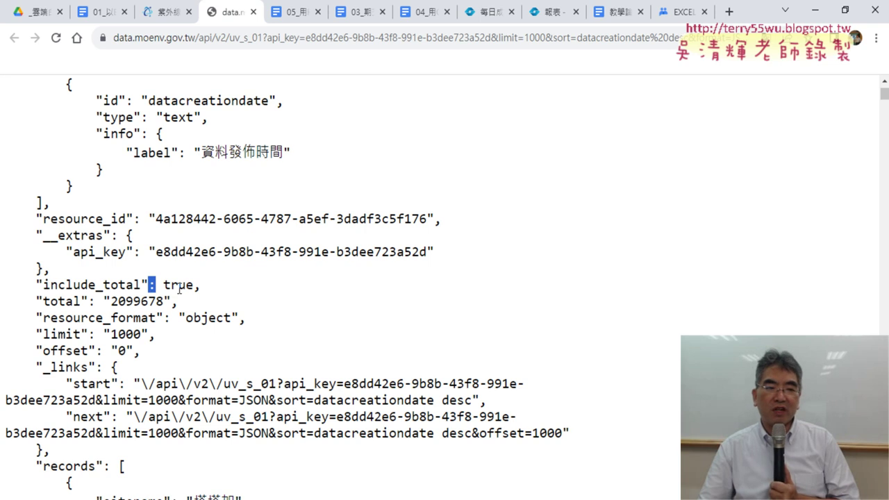
scroll(179, 289, "down", 3)
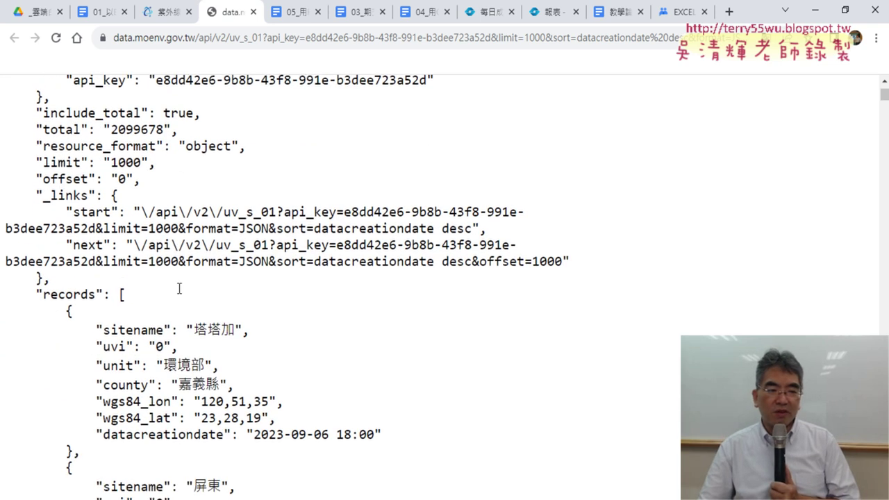
Step: Highlight the records key, its opening bracket and the whole first record block
left_click_drag(37, 260, 97, 264)
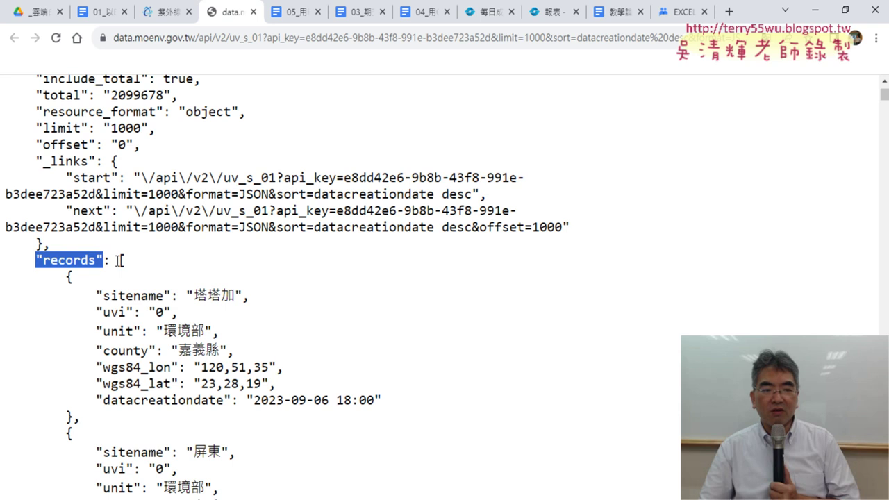
left_click_drag(117, 260, 136, 268)
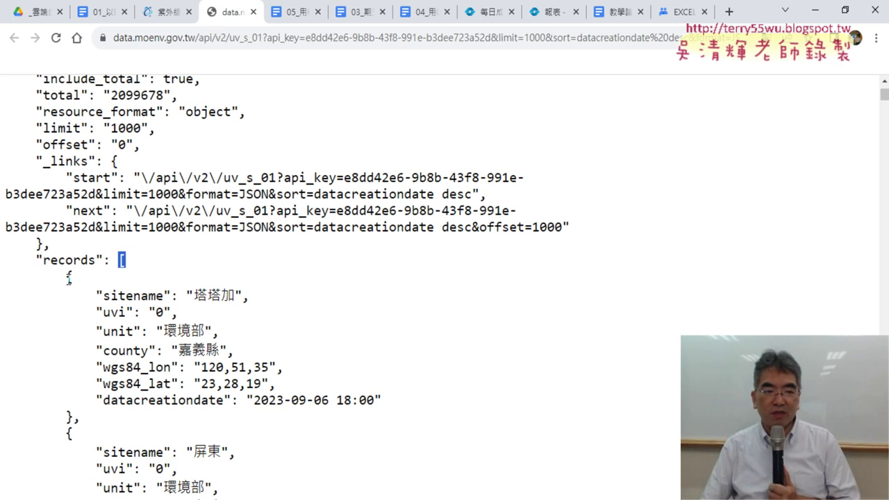
left_click_drag(69, 278, 74, 410)
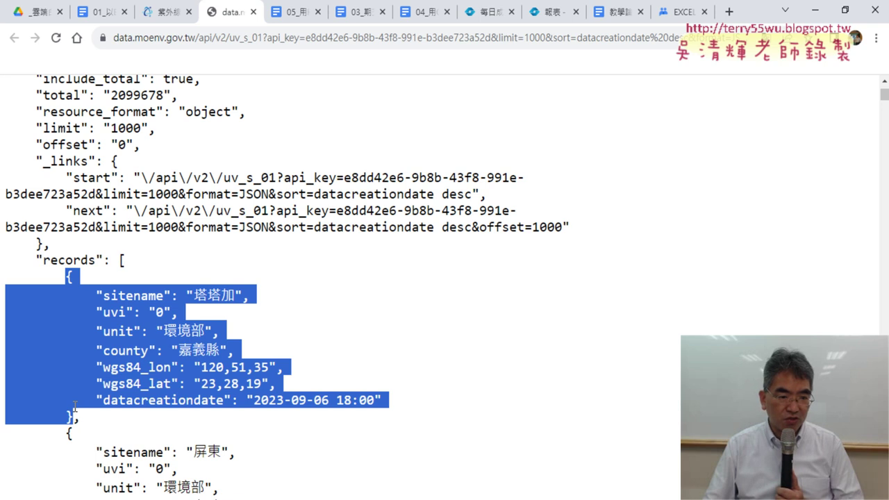
scroll(271, 392, "down", 2)
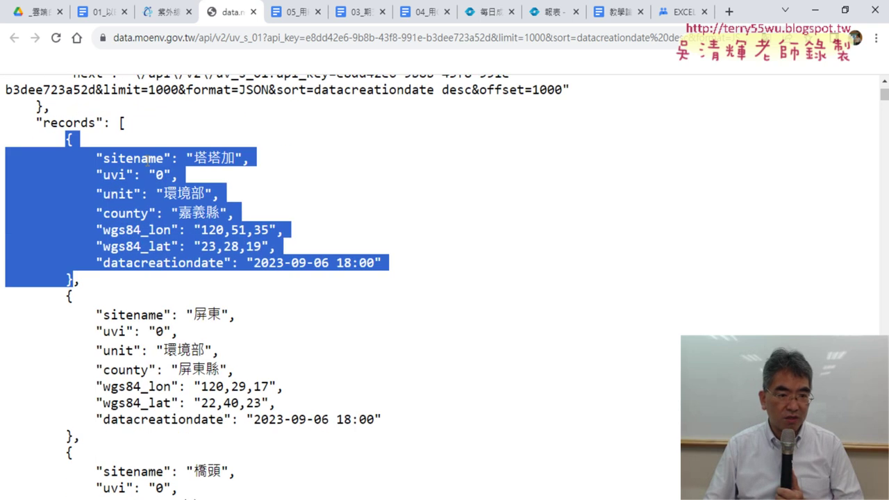
left_click(188, 160)
Step: Point out the sitename and unit fields, then return to the lesson notes
left_click_drag(106, 159, 151, 159)
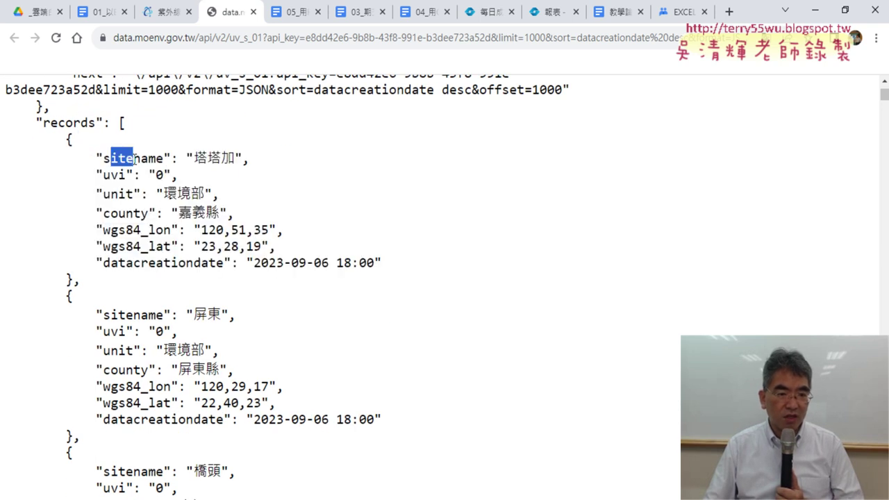
left_click(208, 164)
left_click_drag(100, 193, 143, 193)
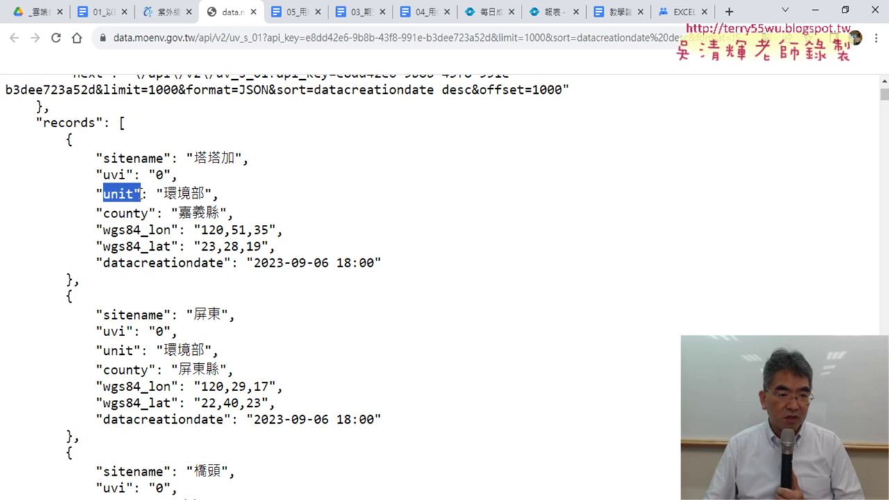
left_click(210, 195)
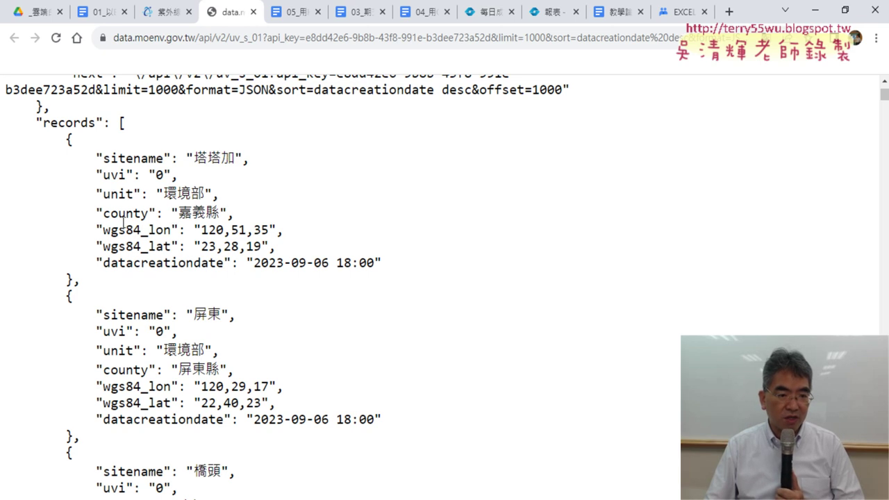
scroll(158, 244, "down", 1)
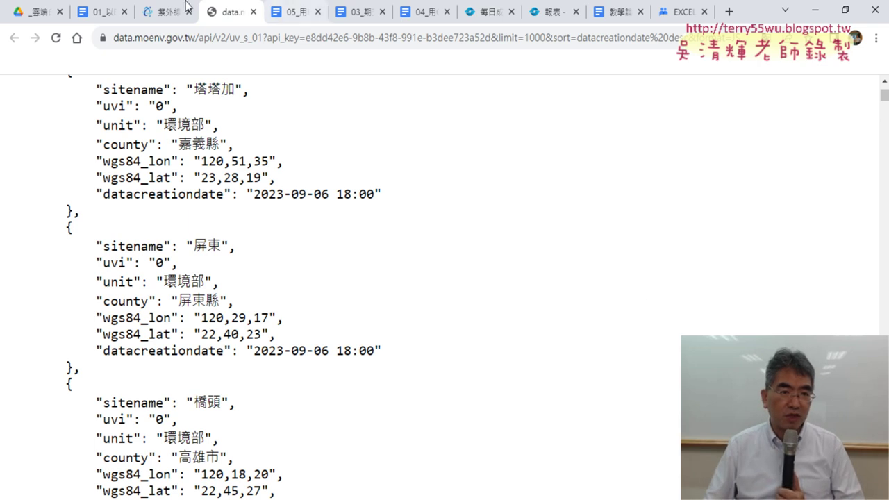
left_click(98, 12)
Step: Scroll past the Power Query and JsonConverter parts to 方法二：用HTMLFile解析JSON
scroll(406, 334, "down", 10)
scroll(407, 334, "down", 5)
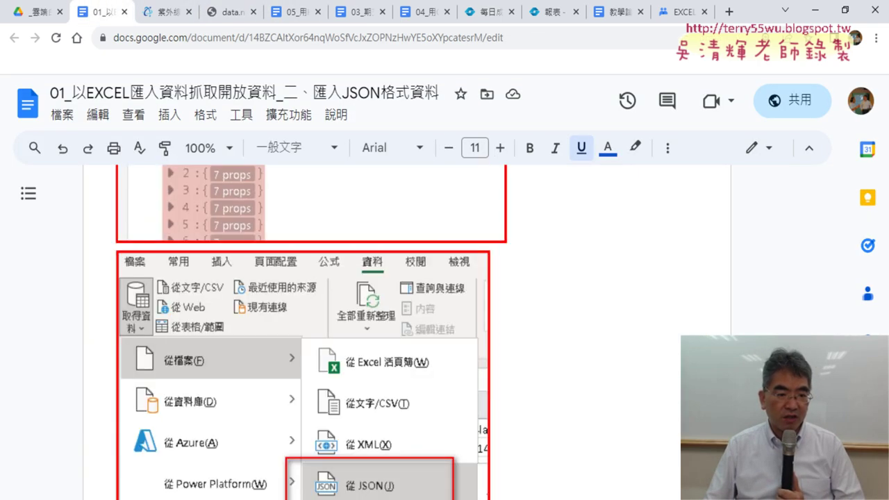
scroll(406, 334, "down", 5)
scroll(407, 334, "down", 5)
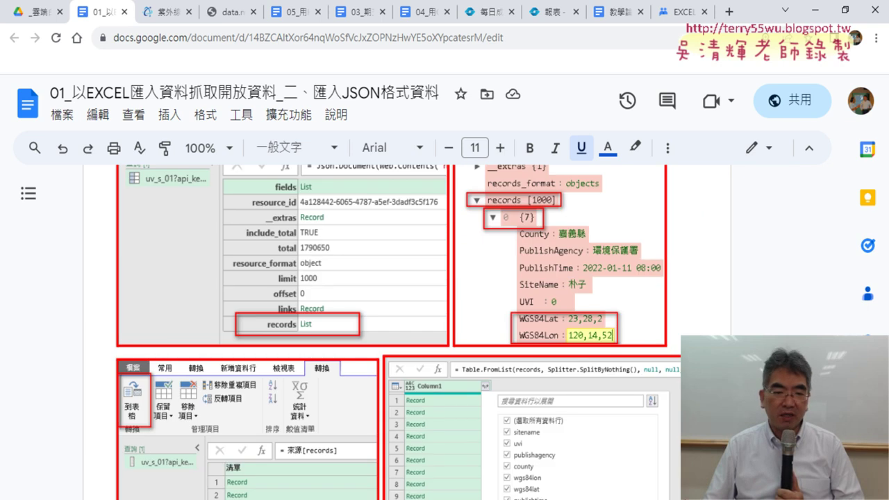
scroll(406, 334, "down", 5)
scroll(406, 333, "down", 5)
scroll(407, 334, "down", 5)
scroll(407, 334, "down", 5)
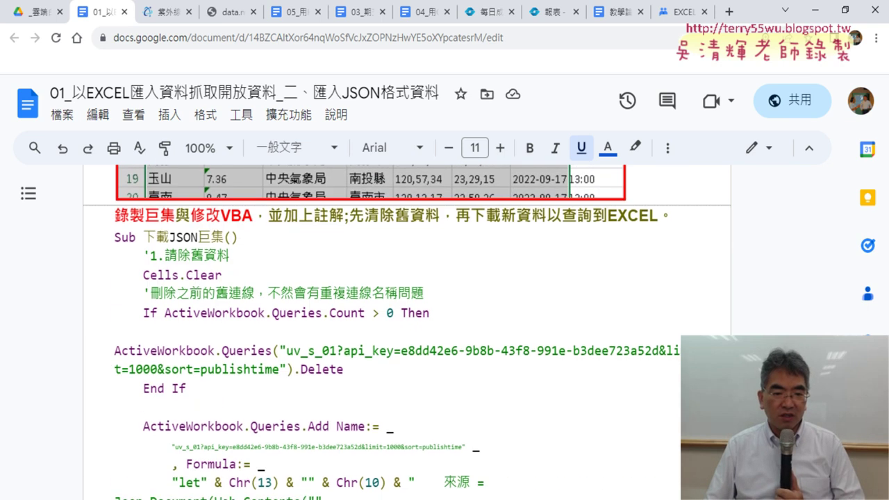
scroll(406, 333, "down", 5)
scroll(407, 333, "down", 1)
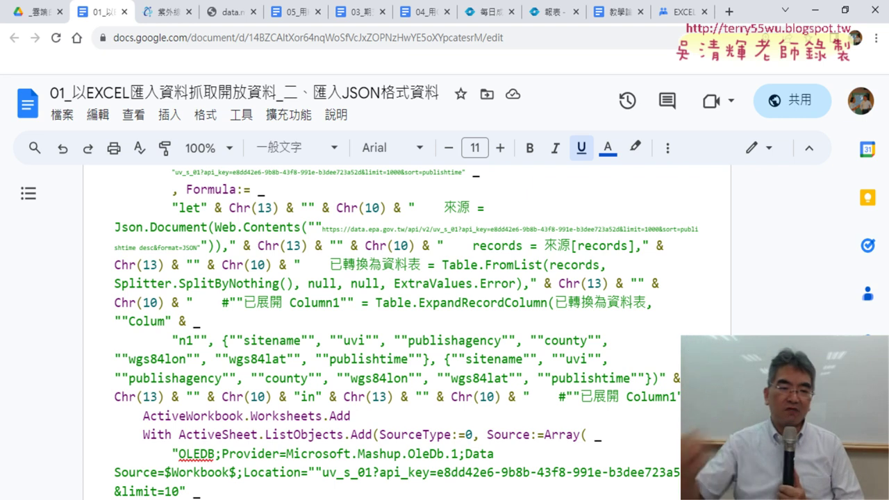
scroll(488, 424, "down", 3)
scroll(488, 424, "down", 5)
scroll(487, 424, "down", 1)
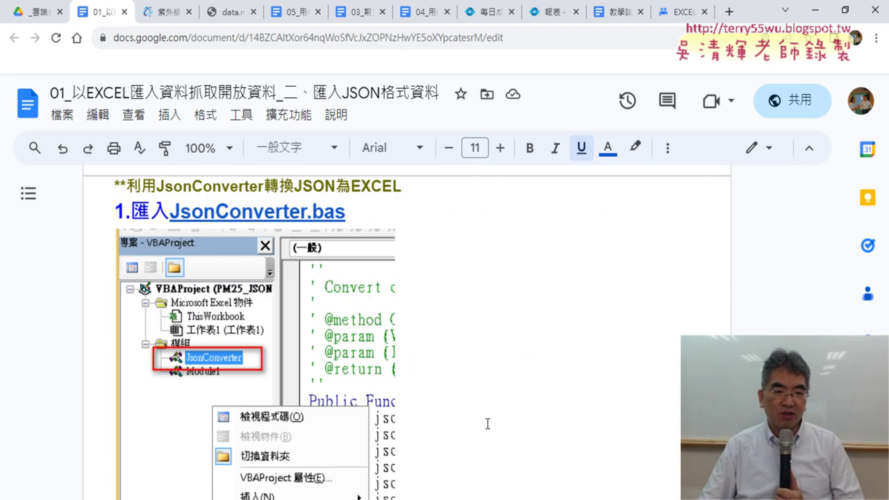
scroll(479, 393, "down", 1)
scroll(478, 393, "down", 2)
scroll(478, 393, "down", 5)
scroll(479, 392, "down", 2)
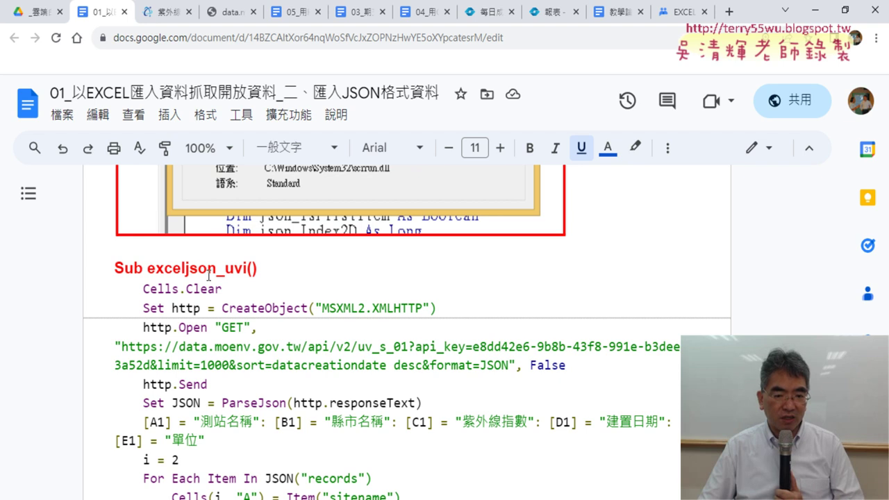
scroll(208, 275, "down", 1)
scroll(208, 276, "down", 1)
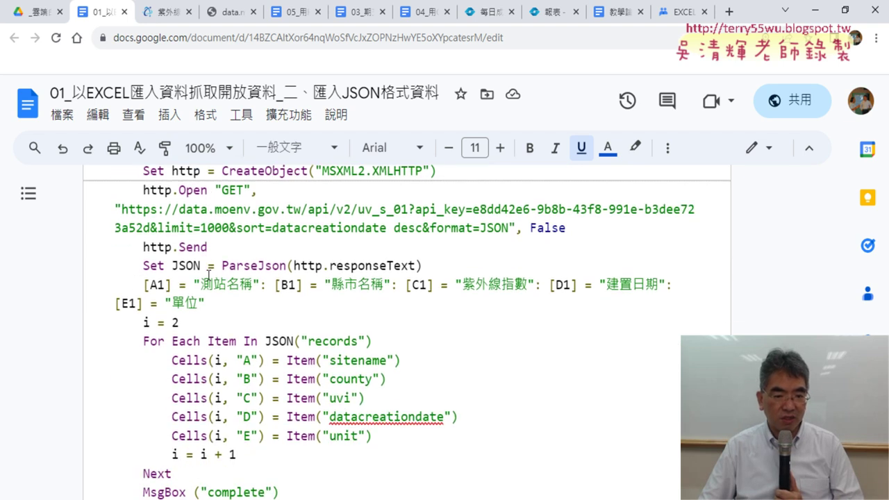
scroll(209, 276, "up", 1)
scroll(209, 275, "down", 5)
scroll(208, 276, "down", 3)
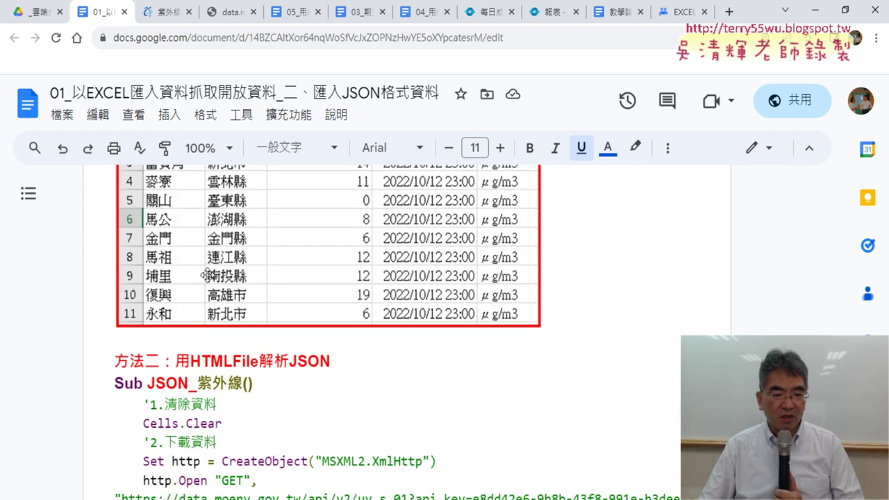
scroll(207, 276, "down", 2)
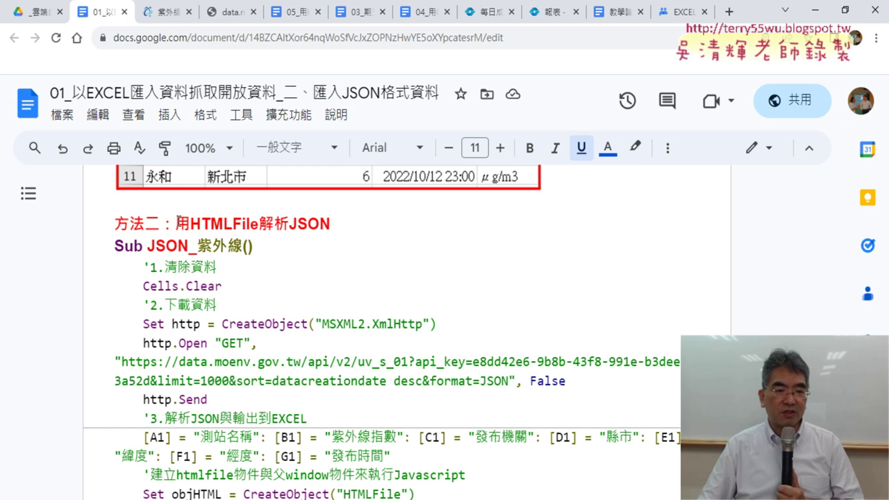
Step: Highlight the 用HTMLFile解析JSON heading, 'window' in a comment, and iTaiwan in the example heading
left_click_drag(175, 224, 332, 227)
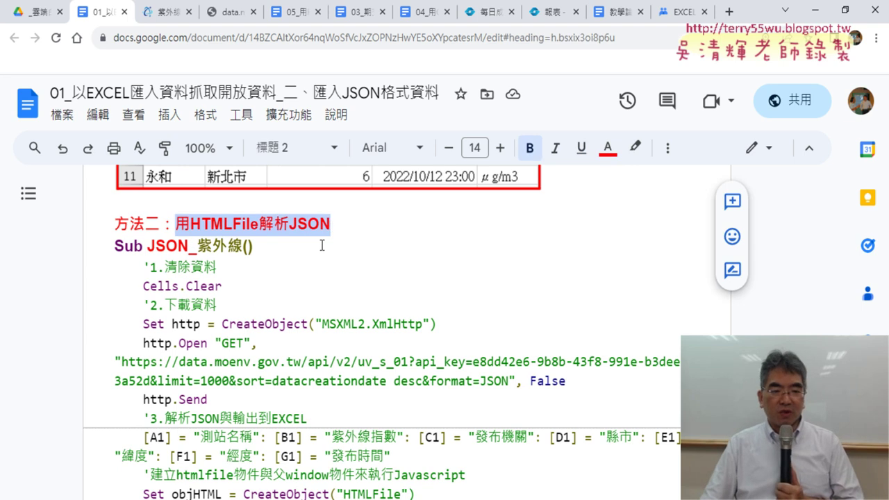
scroll(332, 227, "down", 2)
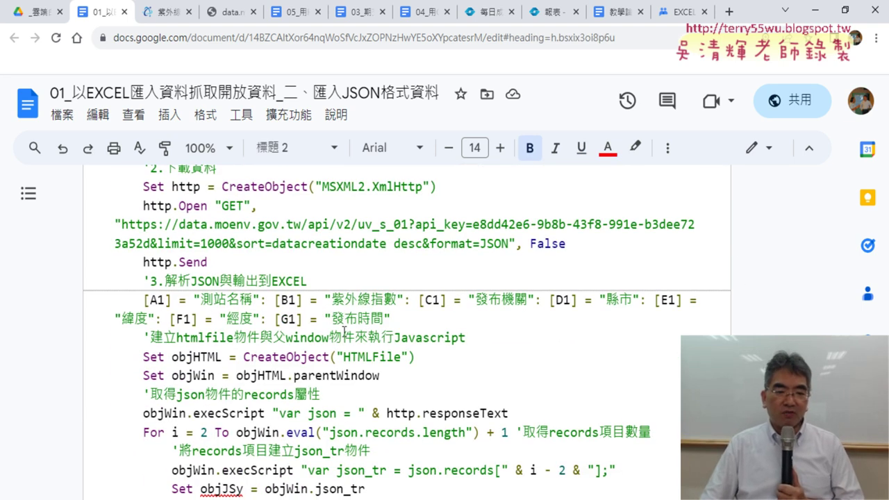
left_click_drag(285, 337, 321, 345)
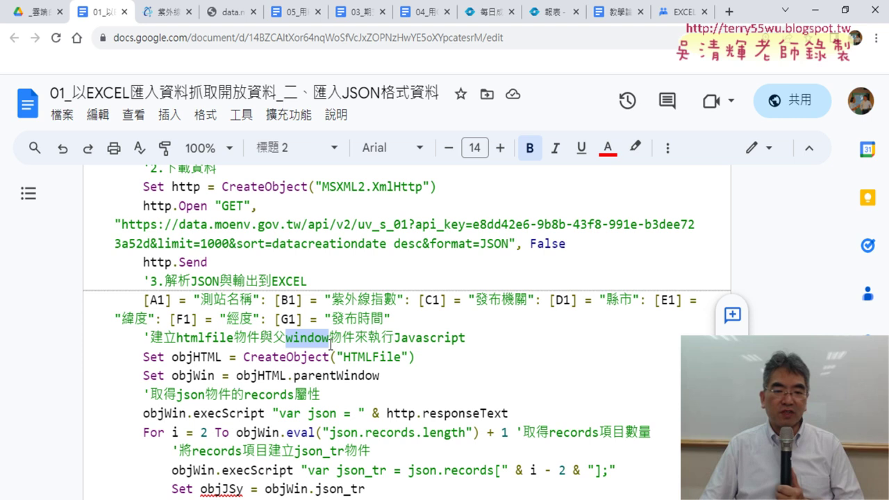
scroll(560, 362, "down", 3)
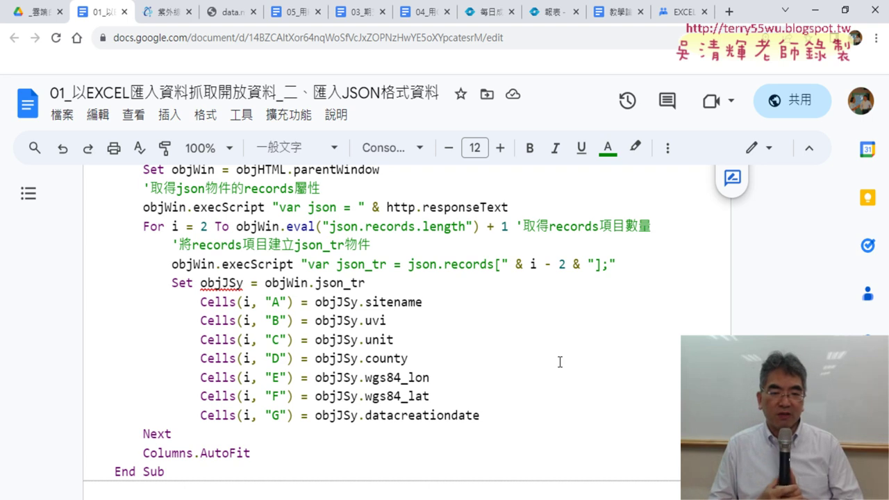
scroll(614, 387, "down", 4)
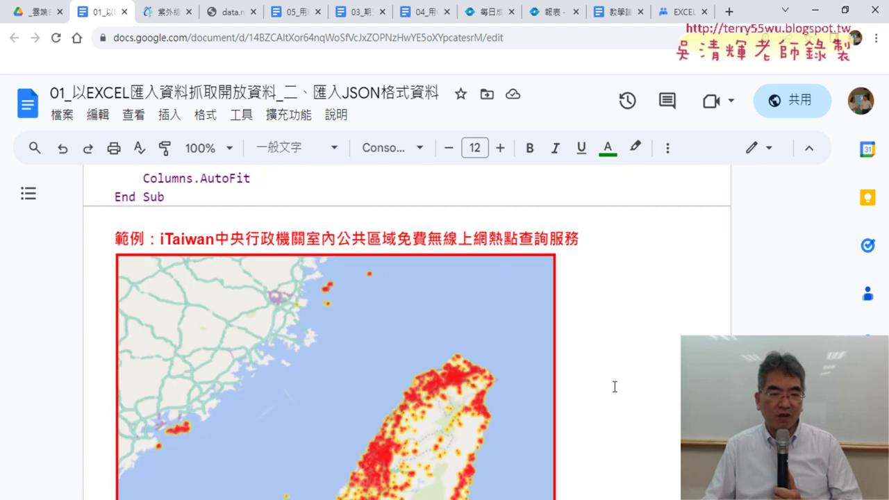
left_click_drag(159, 239, 215, 238)
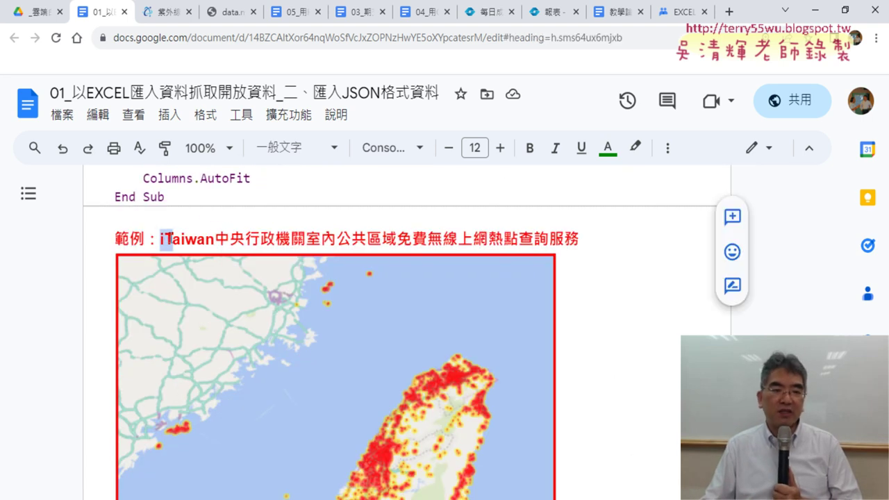
scroll(507, 298, "down", 4)
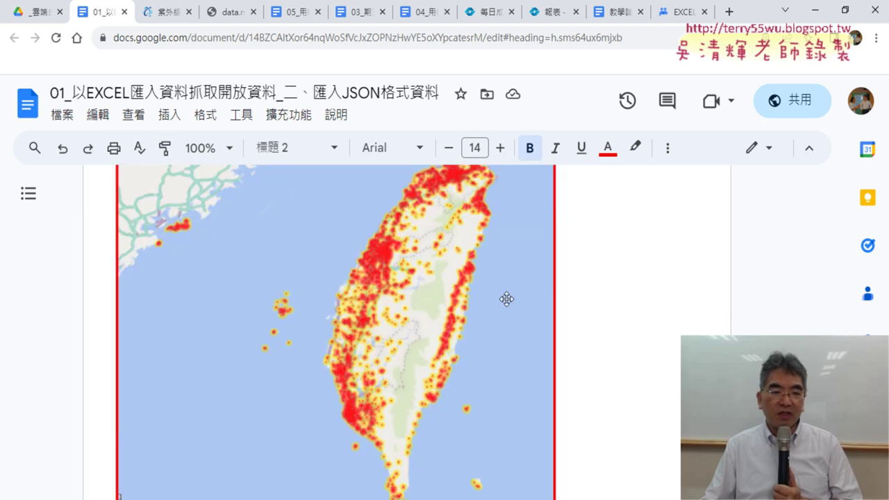
scroll(338, 266, "down", 5)
Step: Open the data.gov.tw/dataset/5962 link, then go back to the UV index JSON output
left_click(184, 187)
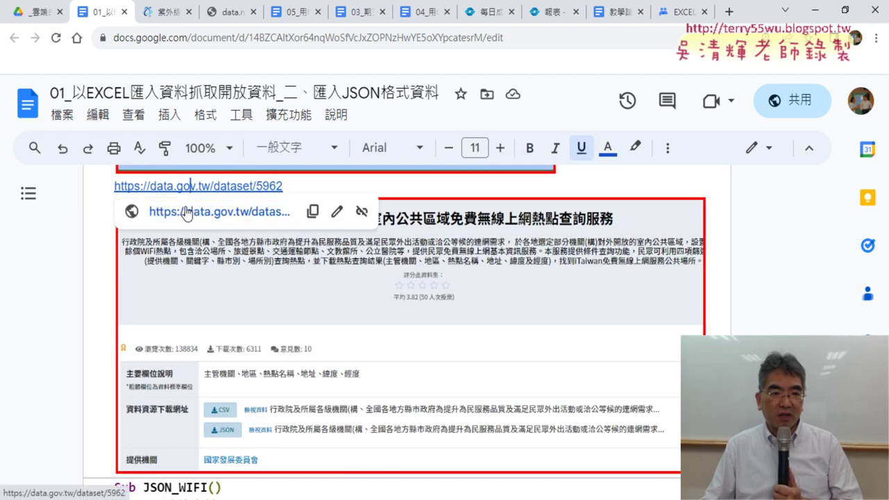
left_click(132, 210)
left_click(210, 21)
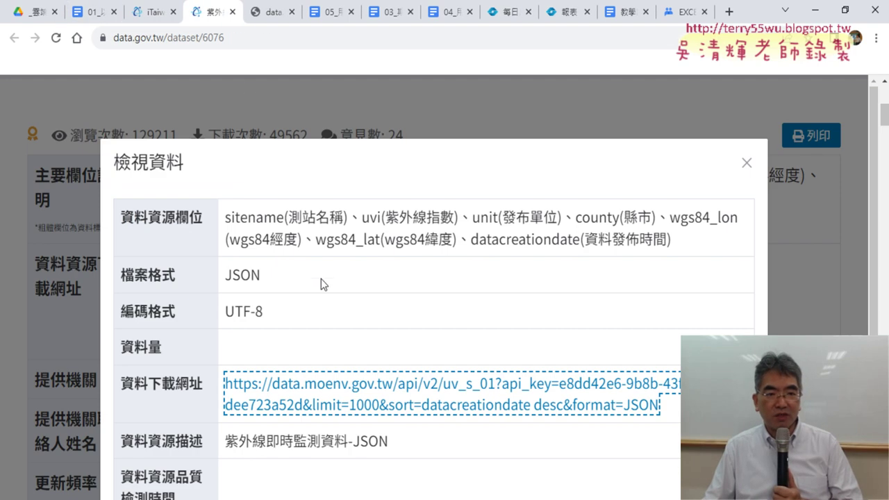
left_click(273, 12)
scroll(278, 188, "down", 1)
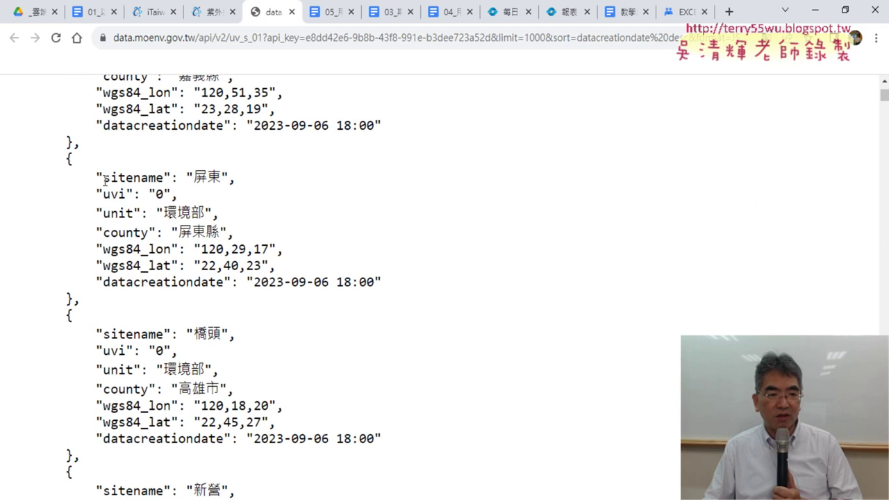
Step: Highlight the sitename and uvi keys in the UV JSON, then go back to the iTaiwan dataset page
left_click_drag(93, 177, 171, 178)
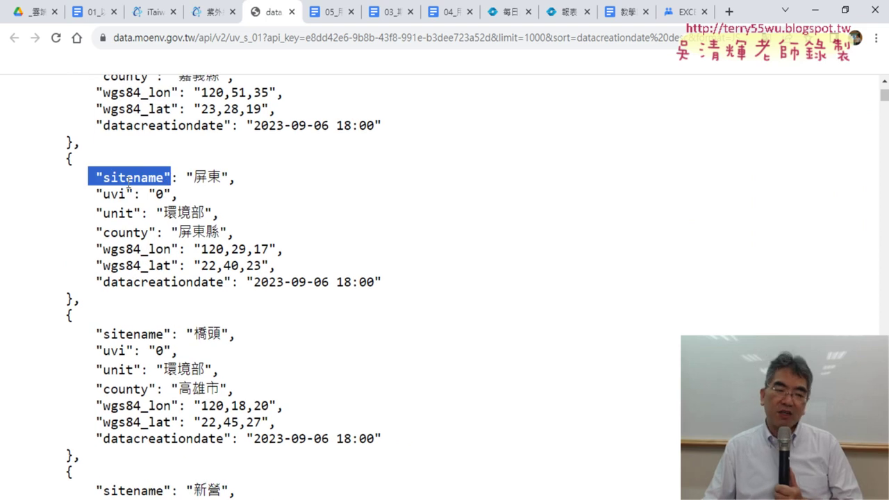
left_click_drag(104, 194, 124, 195)
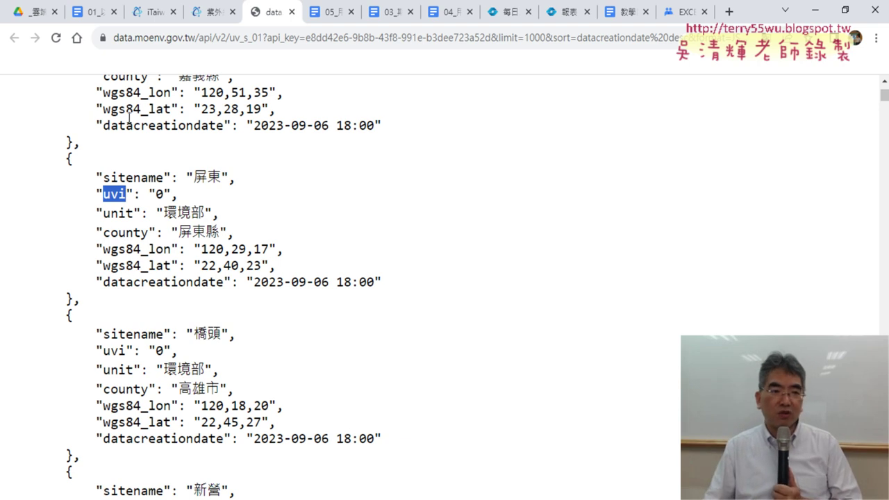
left_click(143, 15)
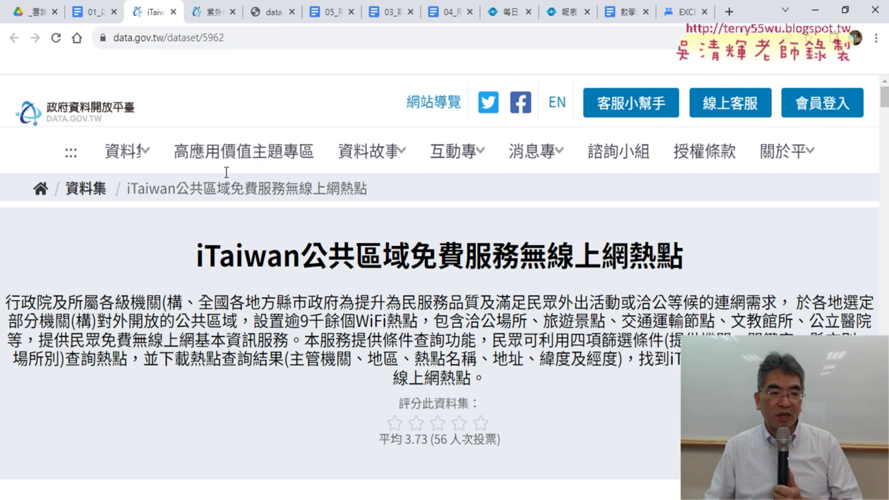
Step: Show the JSON resource's details and open its itw_tw.json download address on gsp.gov.tw
scroll(330, 292, "down", 5)
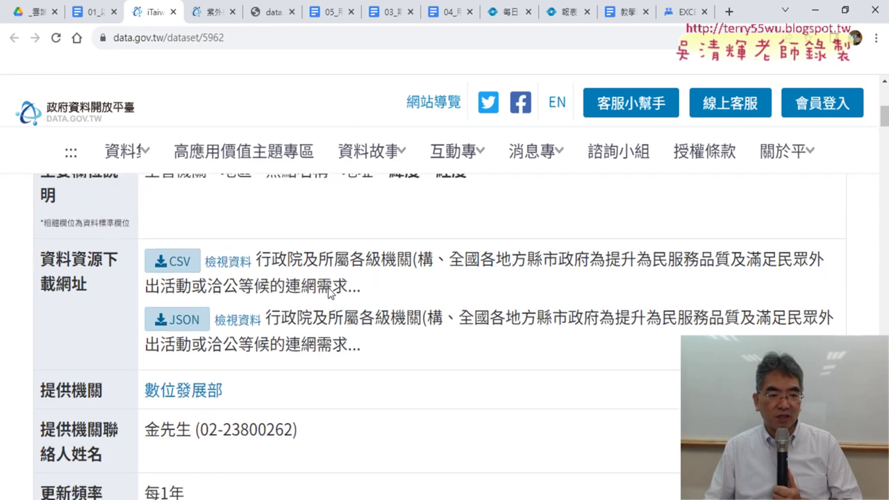
scroll(329, 292, "down", 1)
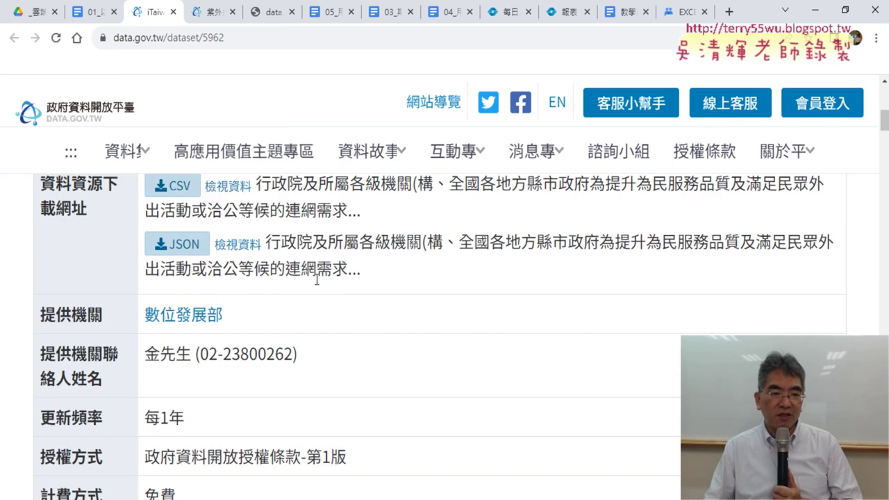
left_click(239, 245)
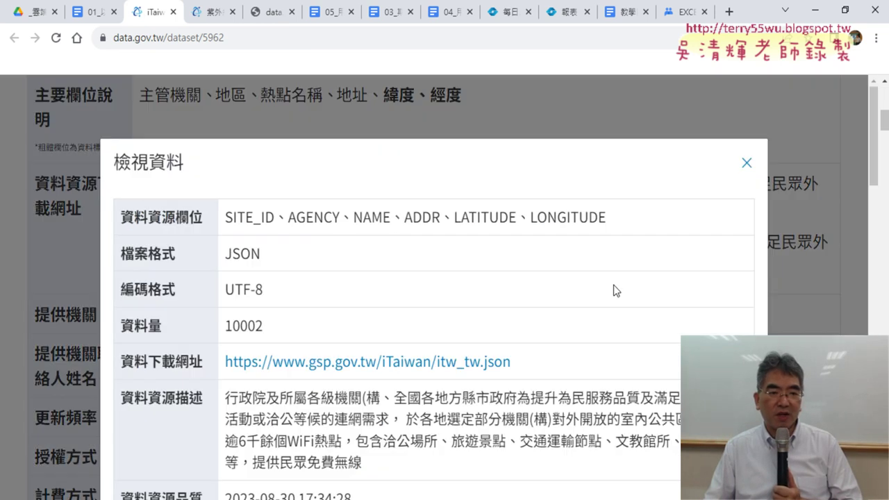
left_click(471, 362)
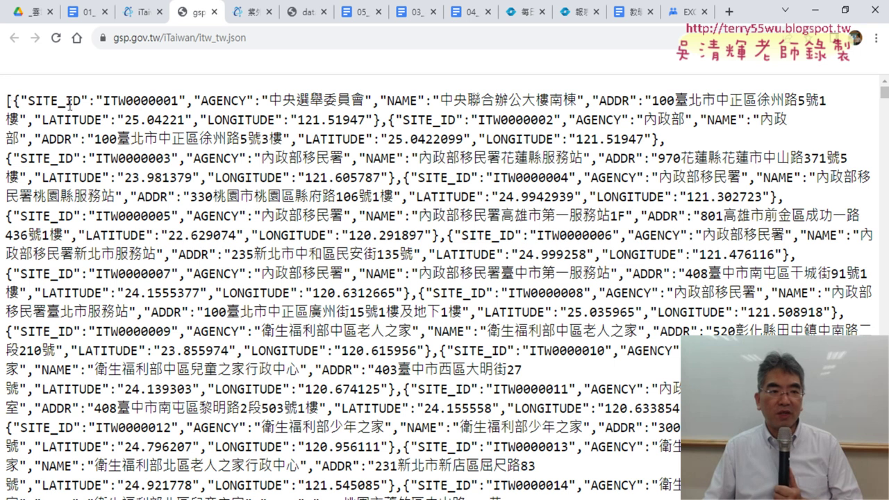
Step: Mark the "NAME" key in the first hotspot record with pen annotations, then return to the lesson notes
left_click_drag(14, 95, 381, 120)
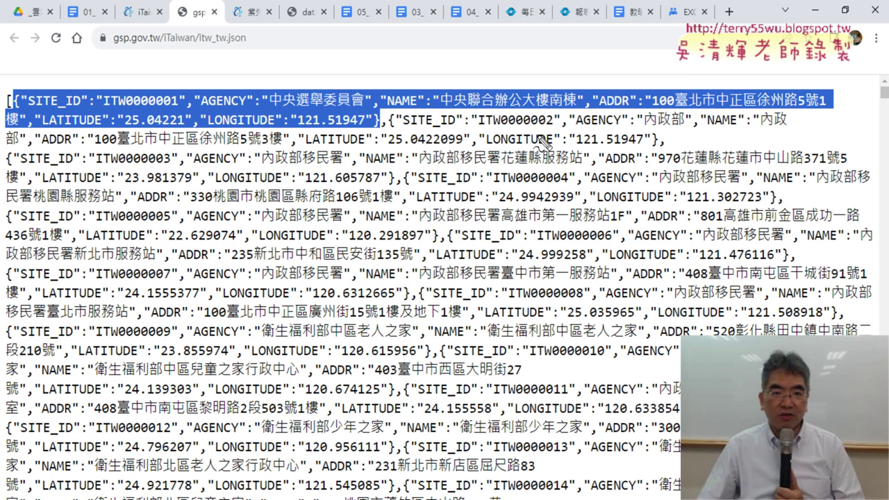
left_click_drag(416, 109, 403, 94)
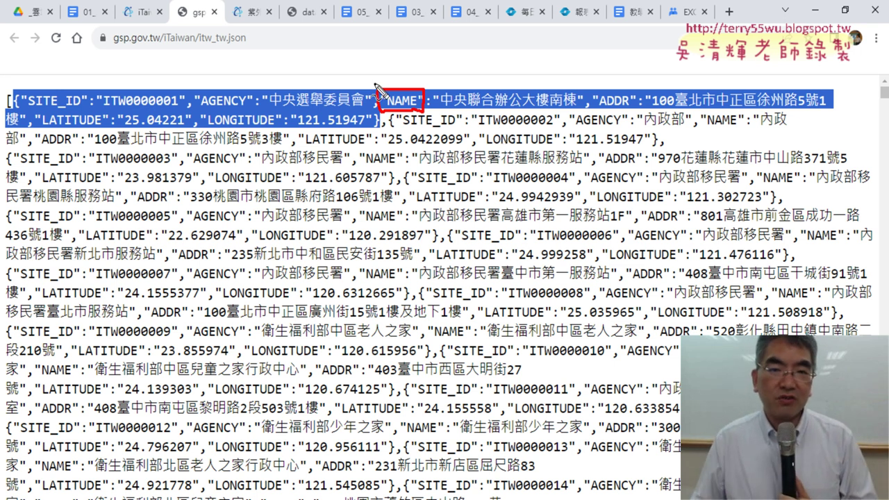
left_click_drag(409, 46, 428, 83)
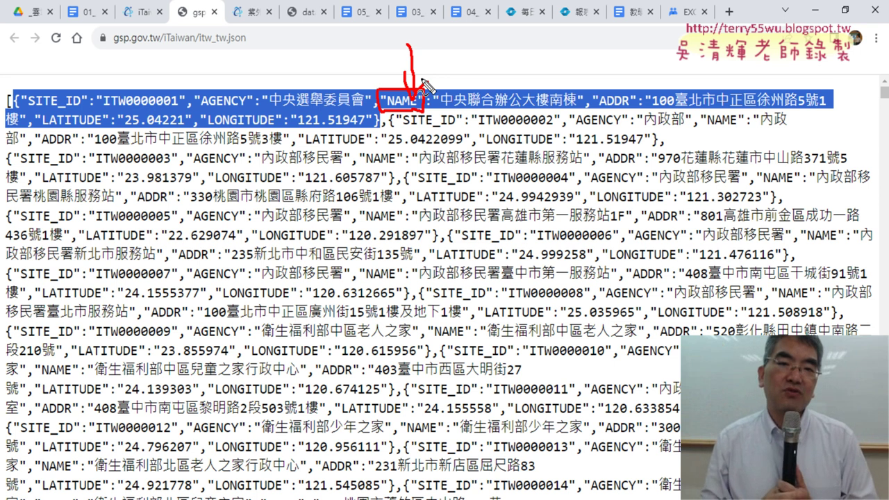
key("Escape")
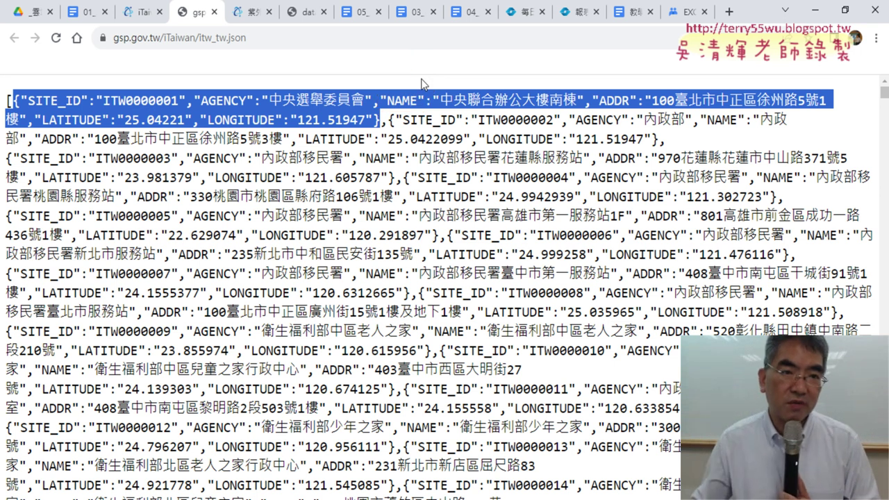
left_click(389, 100)
left_click_drag(383, 100, 436, 100)
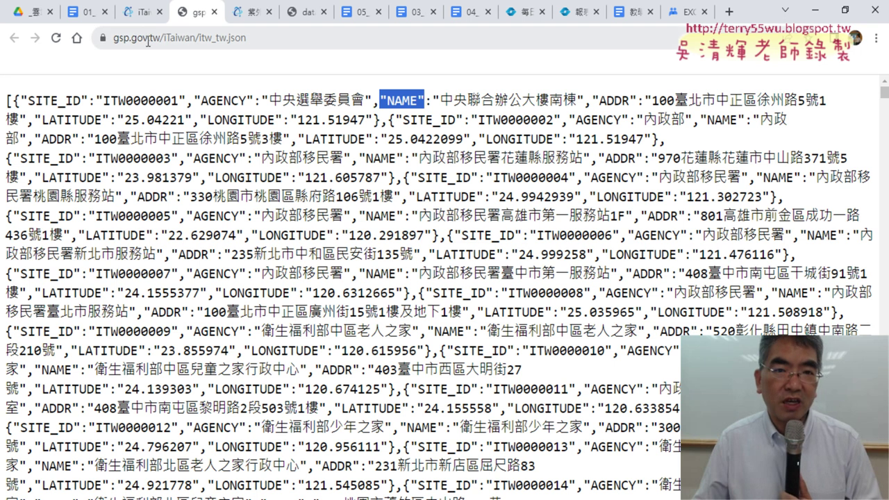
left_click(83, 12)
Step: Point out the objJSy.NAME line, the objJSy variable and the .SITE_ID property in JSON_WIFI
scroll(664, 274, "down", 4)
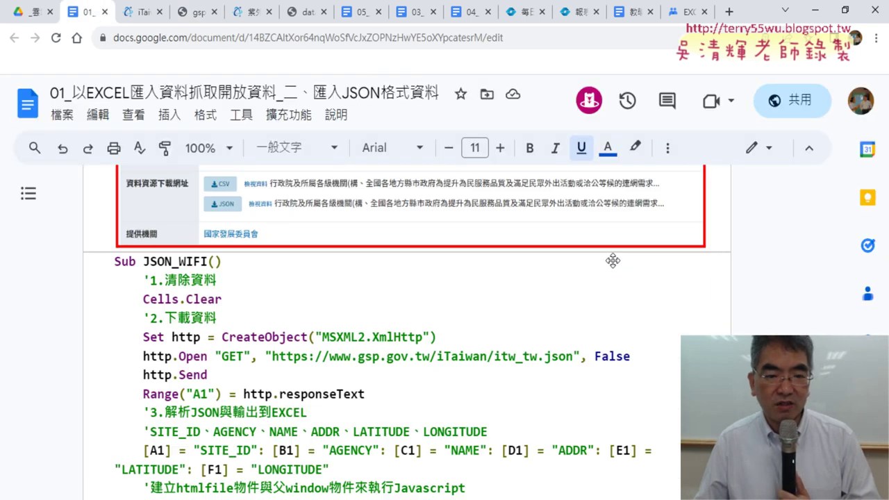
scroll(665, 274, "down", 5)
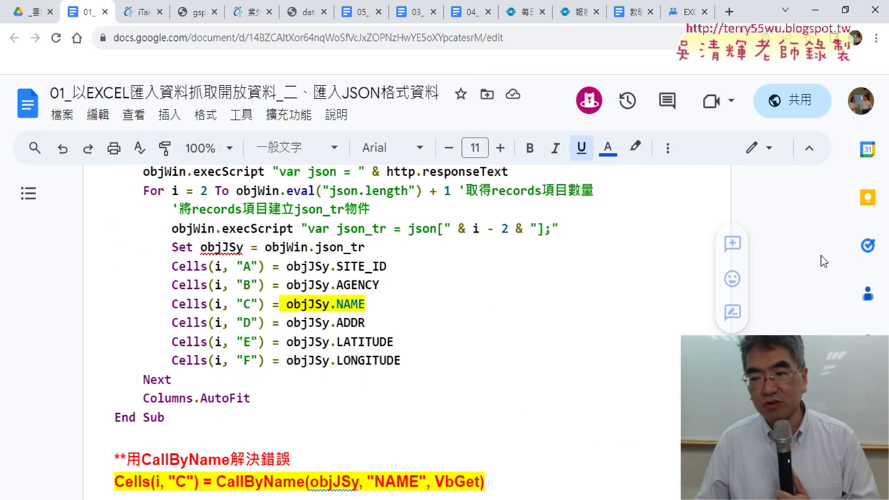
left_click(372, 307)
double_click(247, 247)
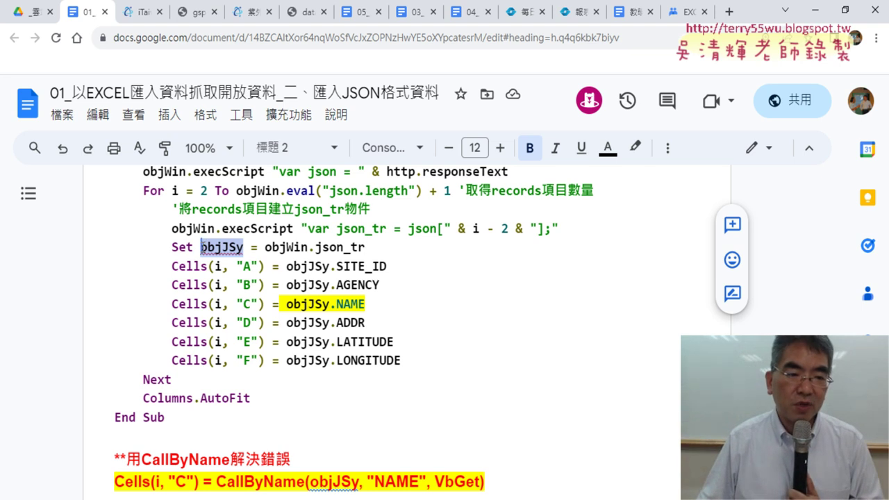
left_click_drag(202, 247, 241, 251)
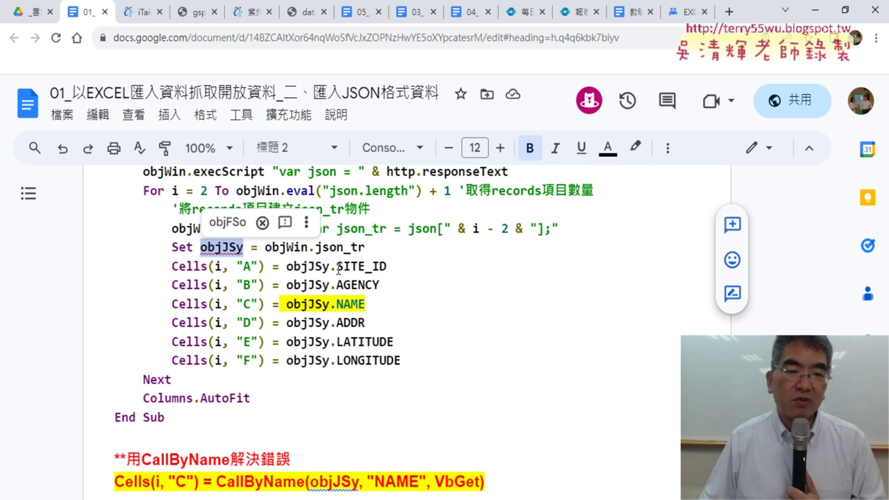
left_click_drag(329, 267, 376, 267)
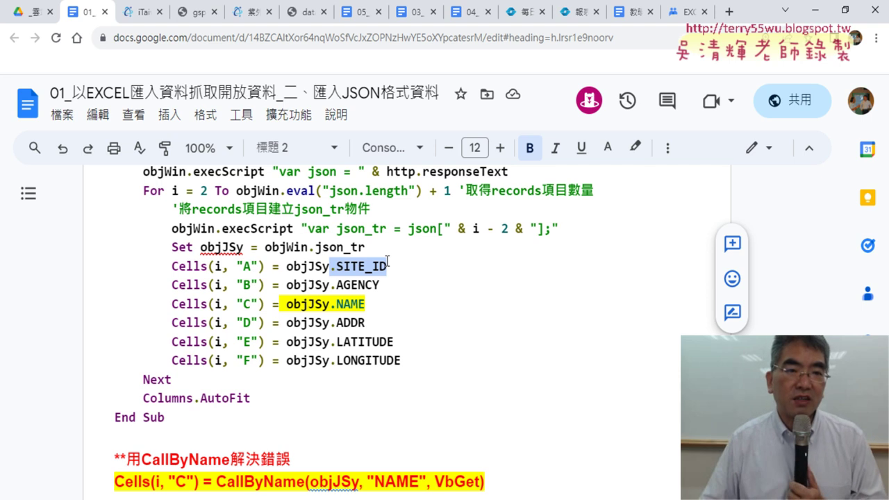
Step: On the itw_tw.json feed, highlight SITE_ID, AGENCY and the first agency value 中央選舉委員會
left_click(303, 12)
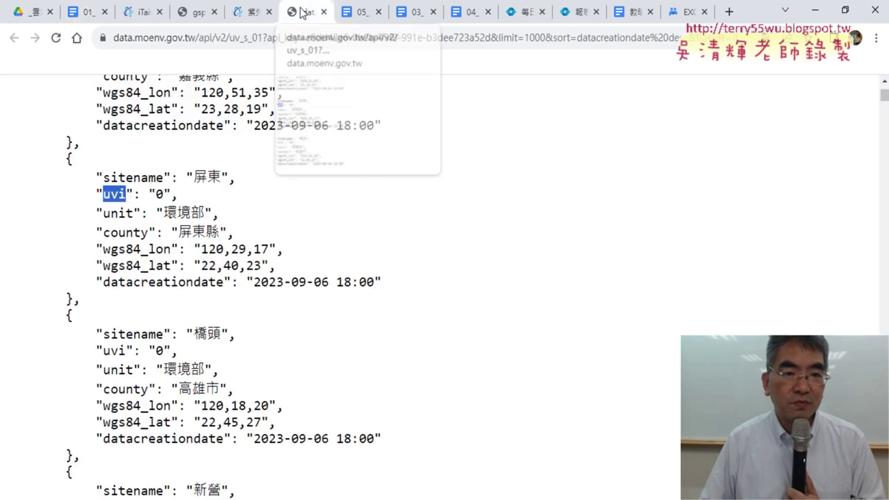
left_click(199, 14)
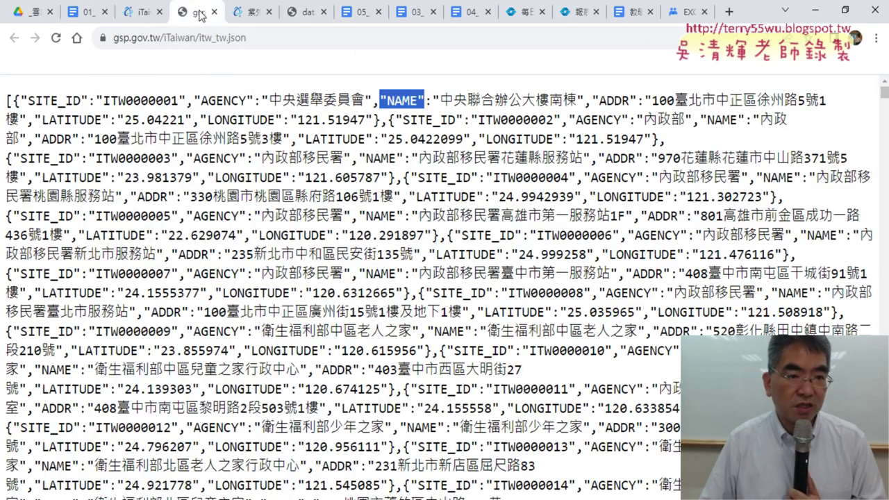
left_click_drag(29, 101, 72, 101)
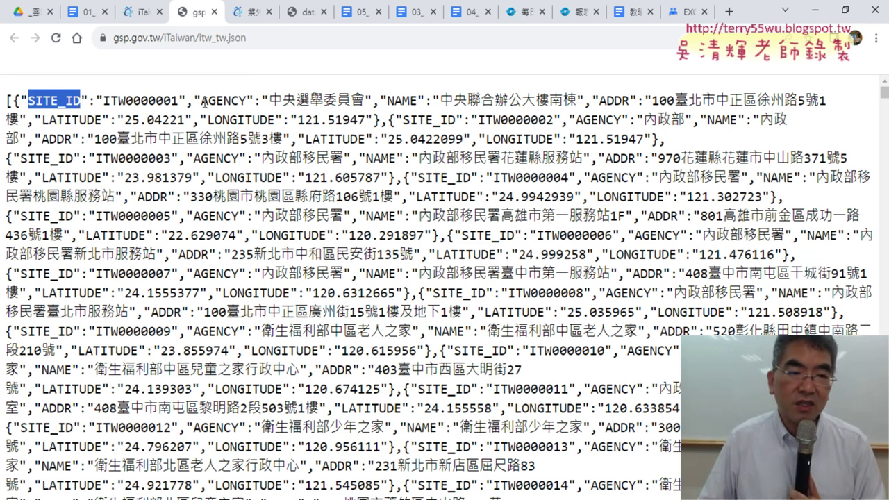
left_click_drag(202, 100, 248, 101)
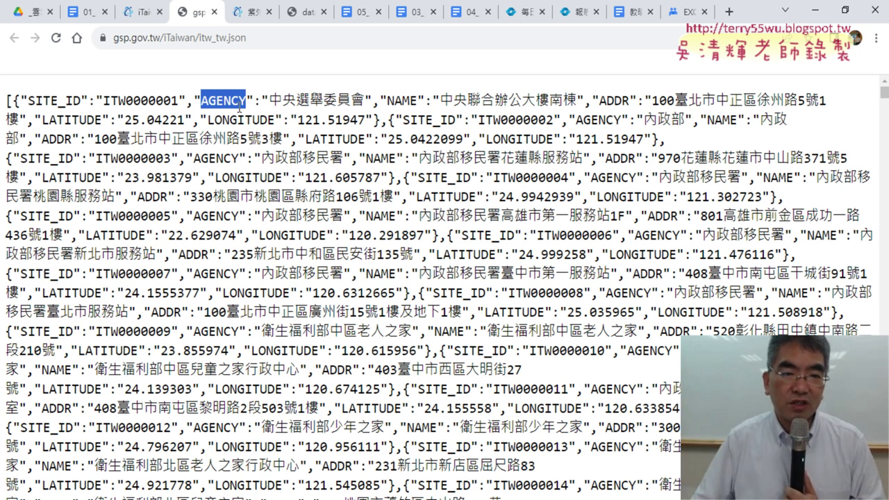
left_click_drag(268, 100, 351, 100)
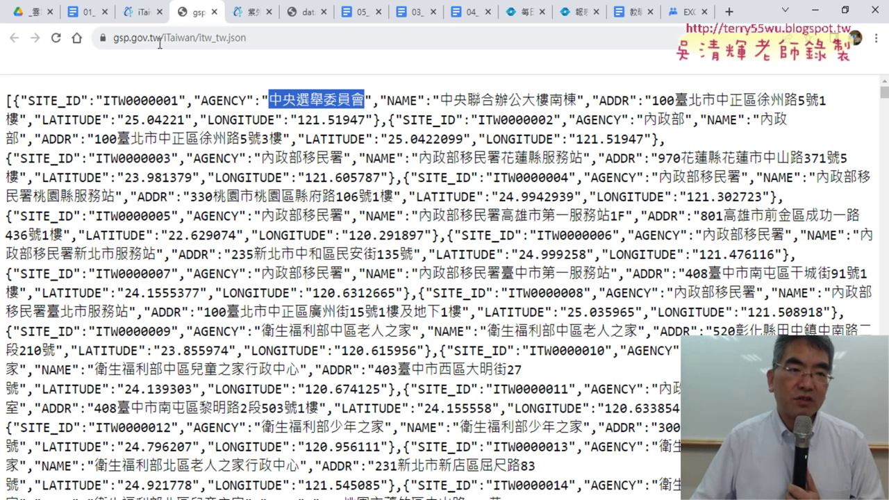
Step: Back in the lesson notes, highlight the .SITE_ID and .AGENCY properties in the loop code
left_click(86, 15)
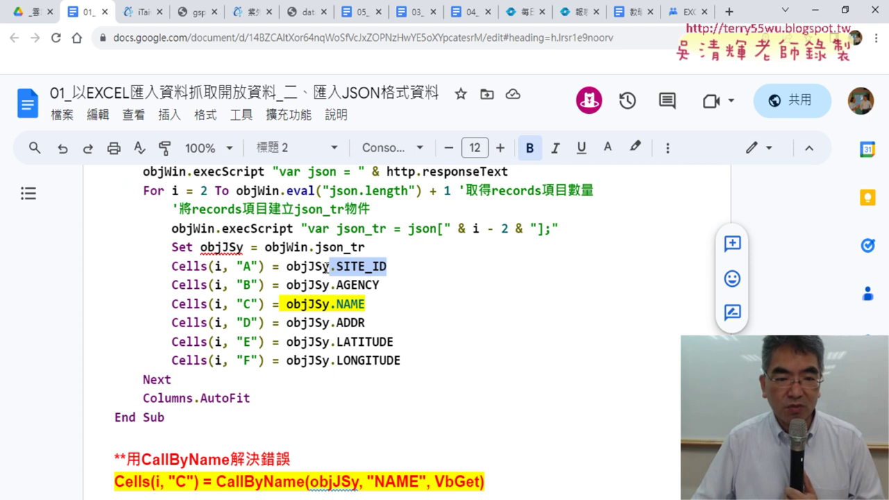
left_click_drag(327, 267, 376, 266)
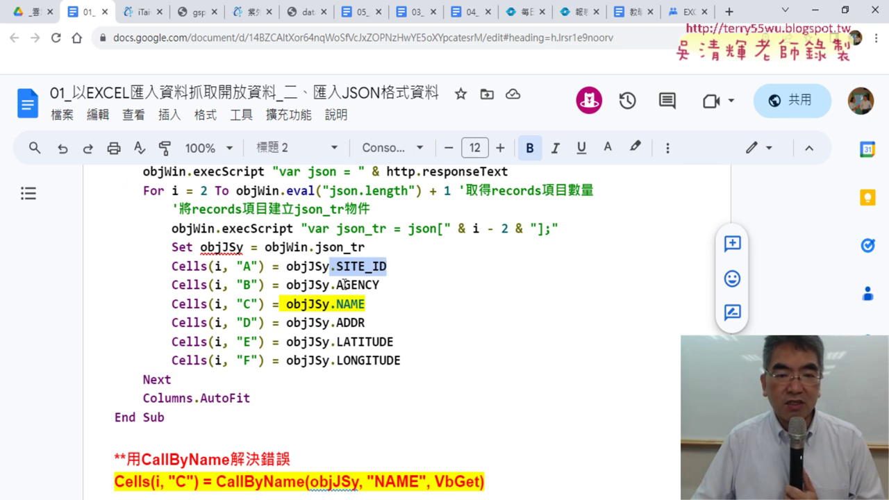
mouse_move(330, 286)
left_mouse_down()
mouse_move(371, 291)
mouse_move(351, 305)
mouse_move(374, 295)
left_mouse_up()
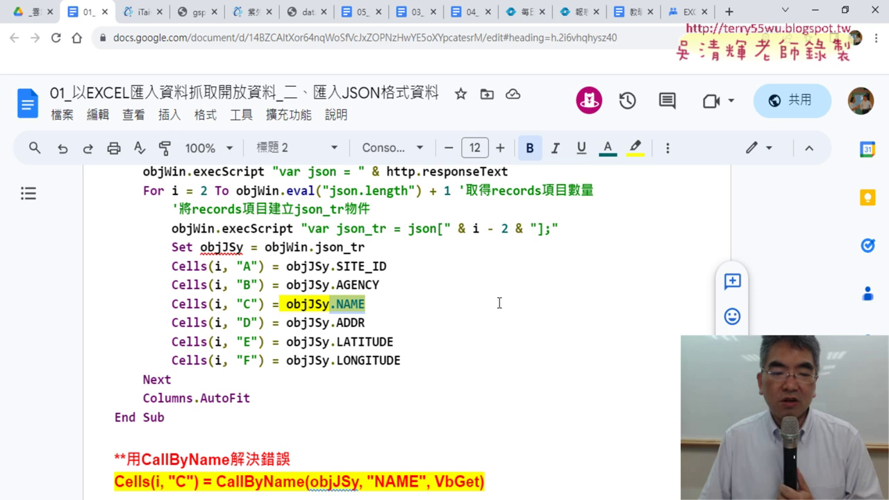
Step: Annotate how objJSy, NAME and VbGet map onto the CallByName line, then clear the drawings
scroll(499, 303, "down", 1)
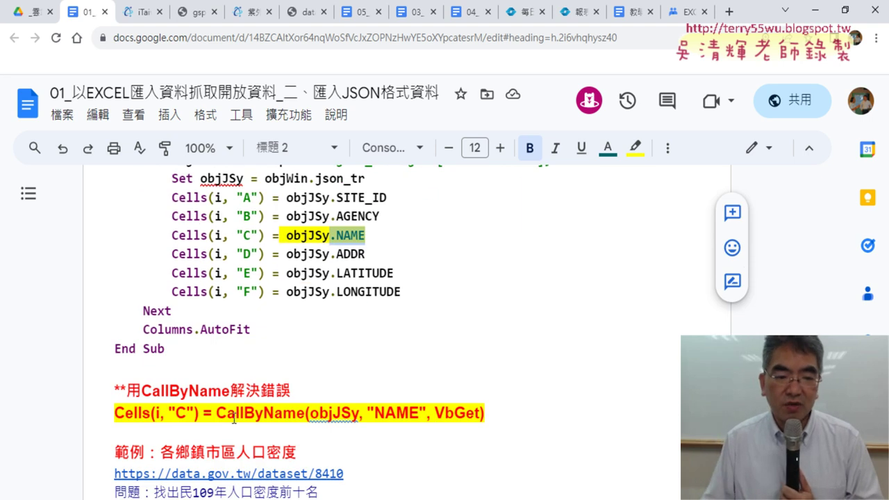
left_click_drag(217, 414, 297, 415)
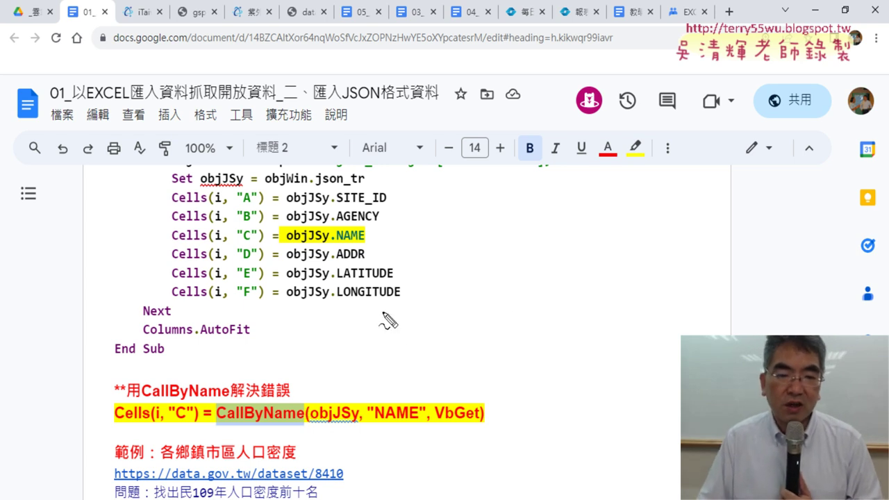
mouse_move(292, 245)
left_mouse_down()
mouse_move(320, 393)
mouse_move(334, 383)
left_mouse_up()
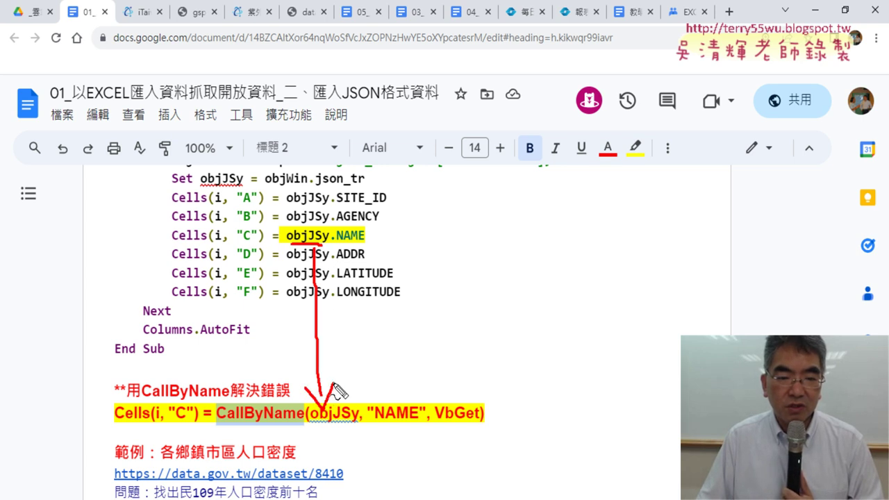
mouse_move(338, 243)
left_mouse_down()
mouse_move(368, 242)
mouse_move(380, 399)
mouse_move(398, 380)
left_mouse_up()
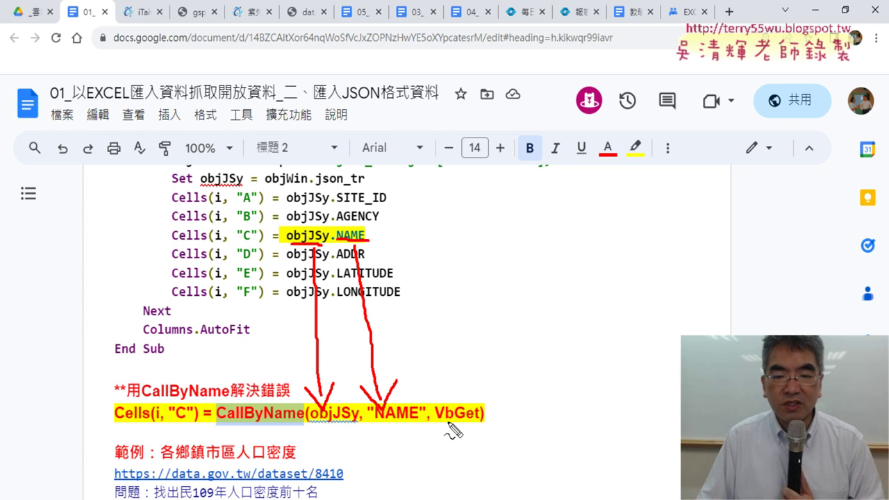
mouse_move(440, 427)
left_mouse_down()
mouse_move(482, 426)
mouse_move(458, 425)
left_mouse_up()
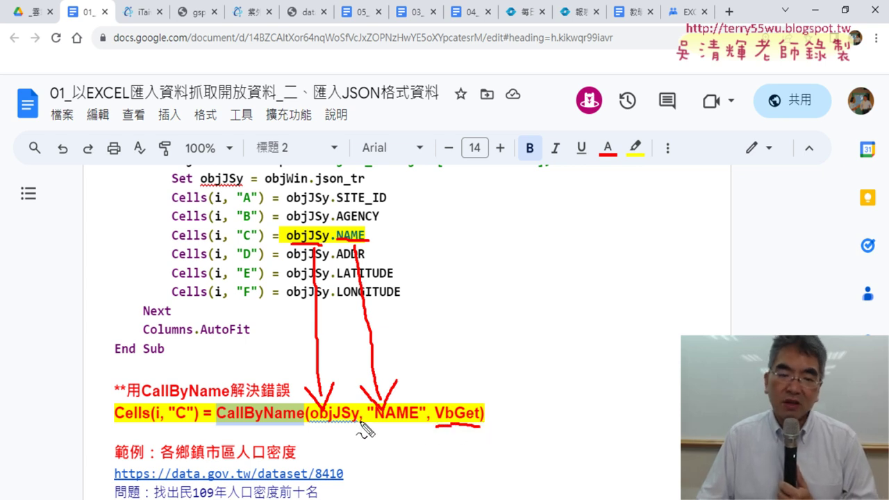
left_click_drag(319, 430, 417, 424)
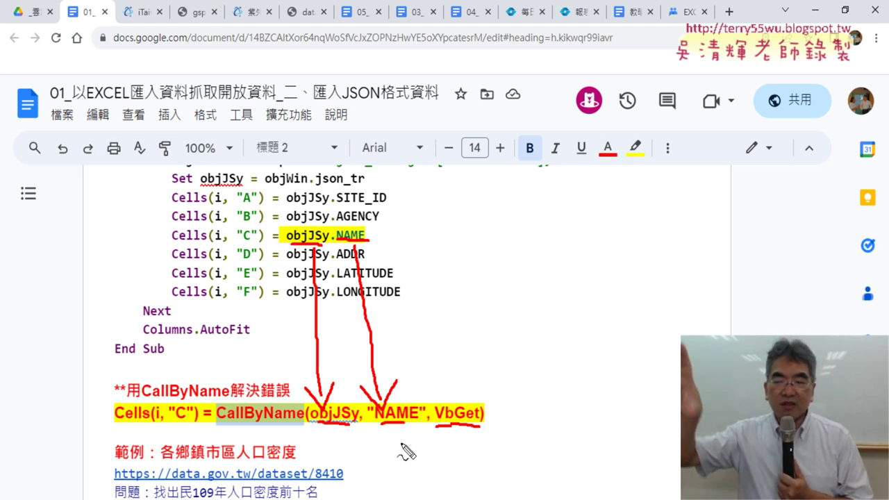
key("Escape")
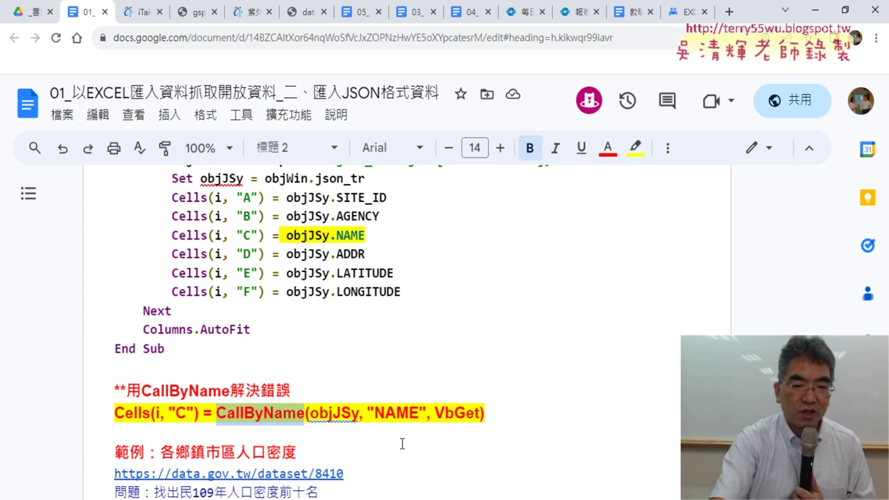
Step: Highlight the NAME key and its value in the first itw_tw.json record, then return to the lesson
left_click(196, 13)
left_click_drag(381, 101, 425, 101)
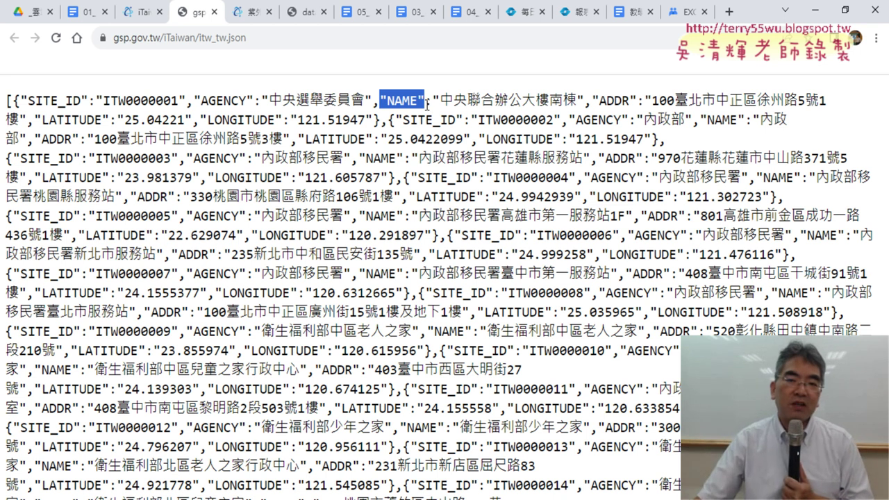
left_click_drag(436, 101, 579, 104)
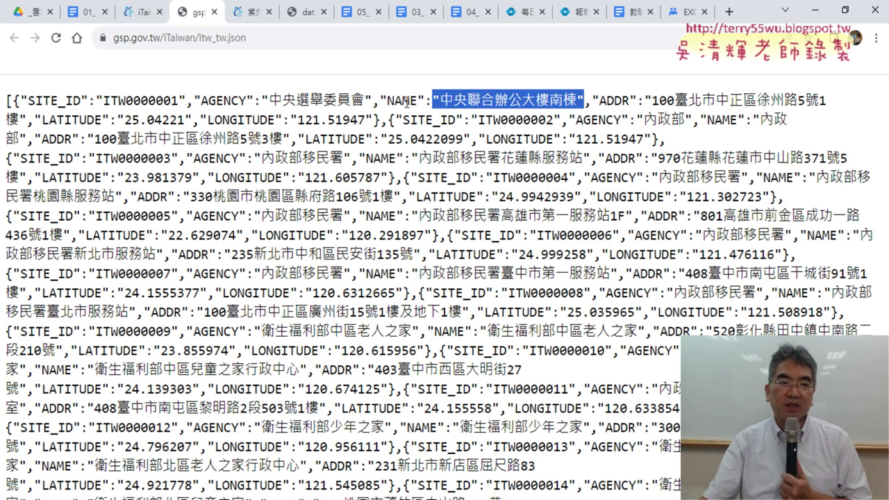
left_click(94, 13)
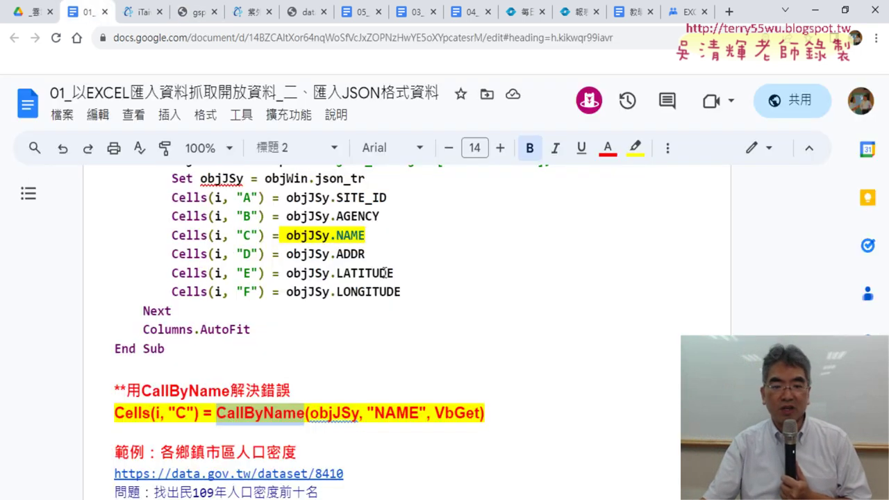
scroll(259, 269, "down", 2)
left_click_drag(115, 276, 488, 278)
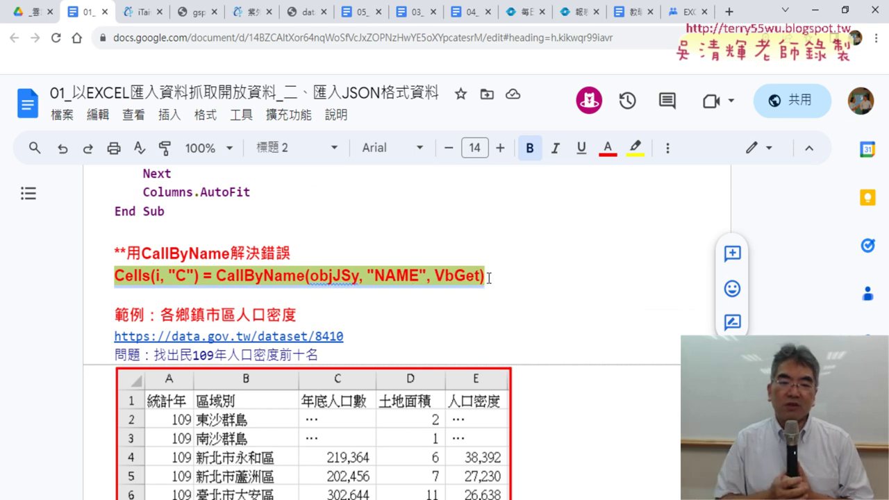
scroll(482, 275, "up", 2)
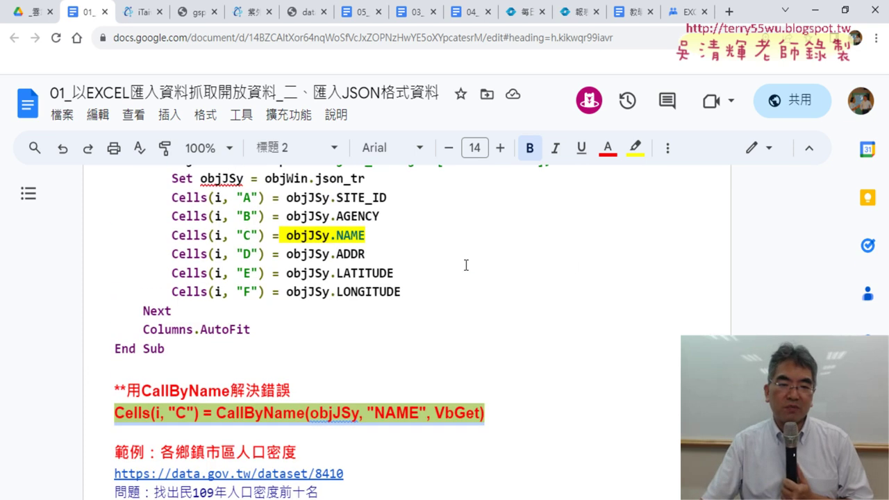
left_click_drag(358, 199, 400, 199)
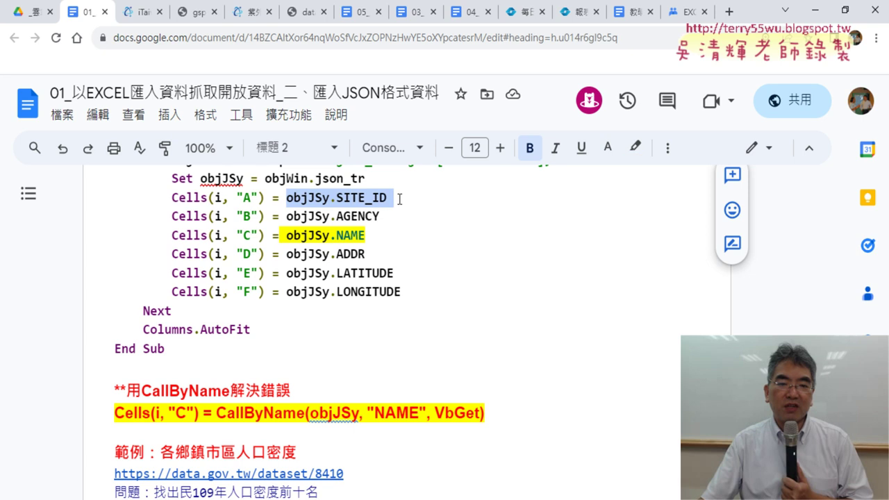
left_click_drag(504, 422, 111, 414)
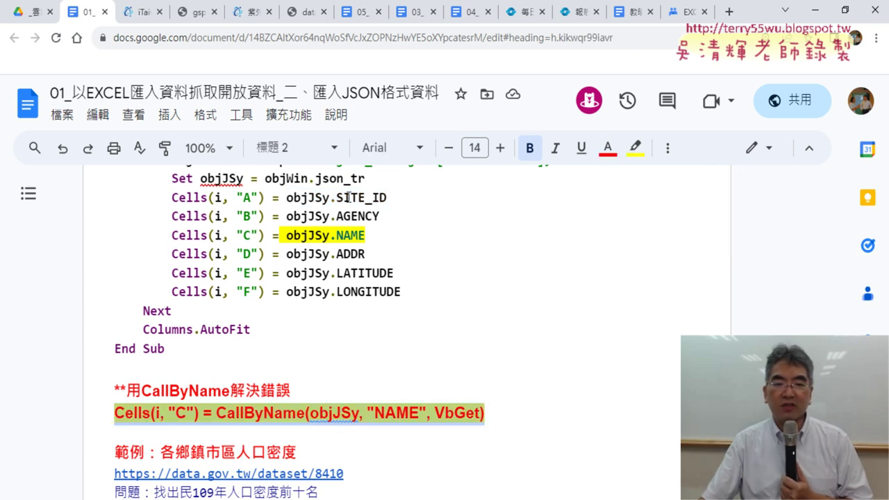
left_click_drag(387, 198, 286, 198)
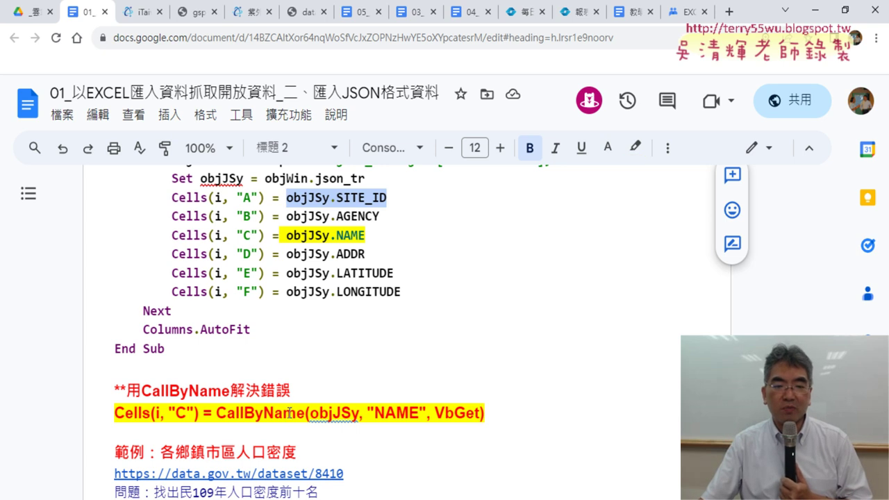
left_click(329, 413)
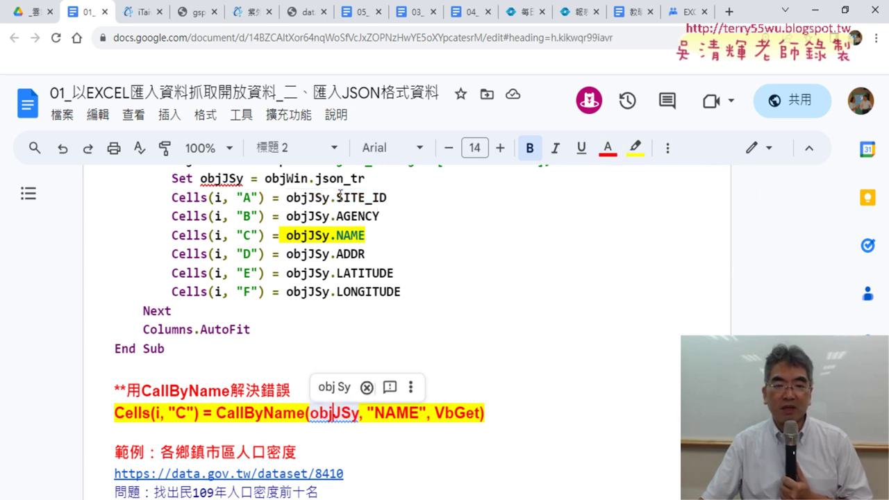
left_click_drag(337, 198, 387, 198)
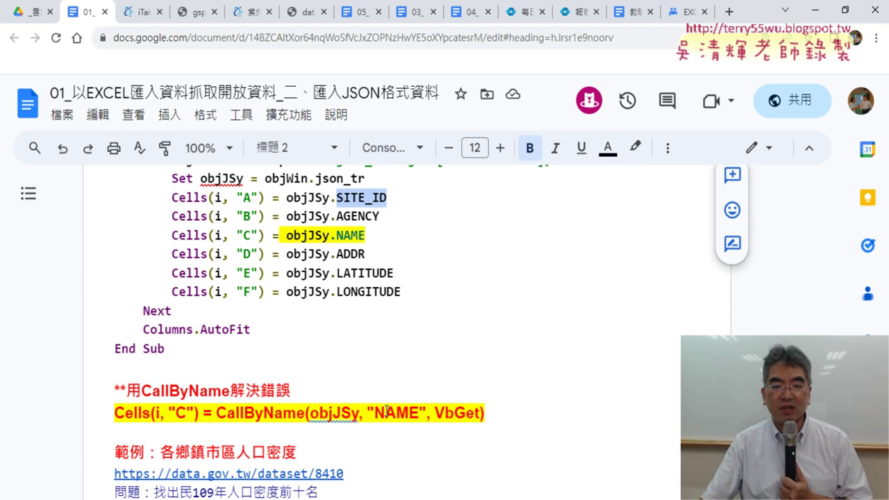
left_click_drag(375, 413, 420, 414)
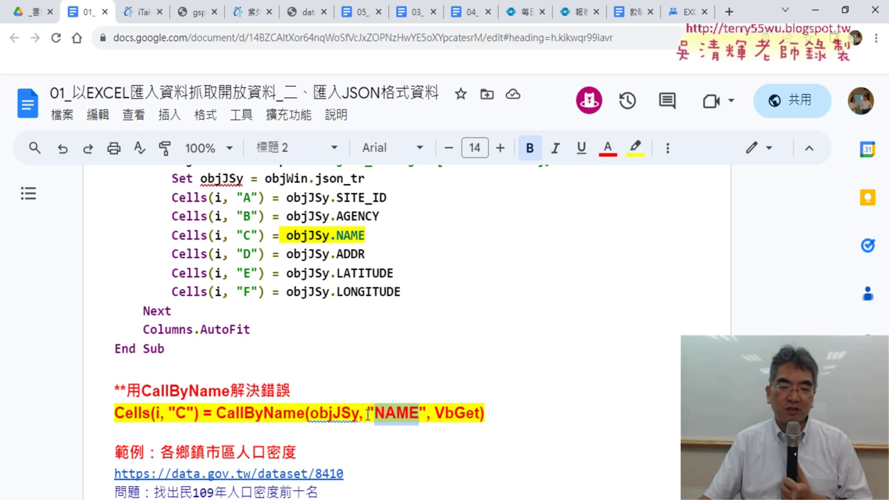
left_click_drag(368, 415, 366, 415)
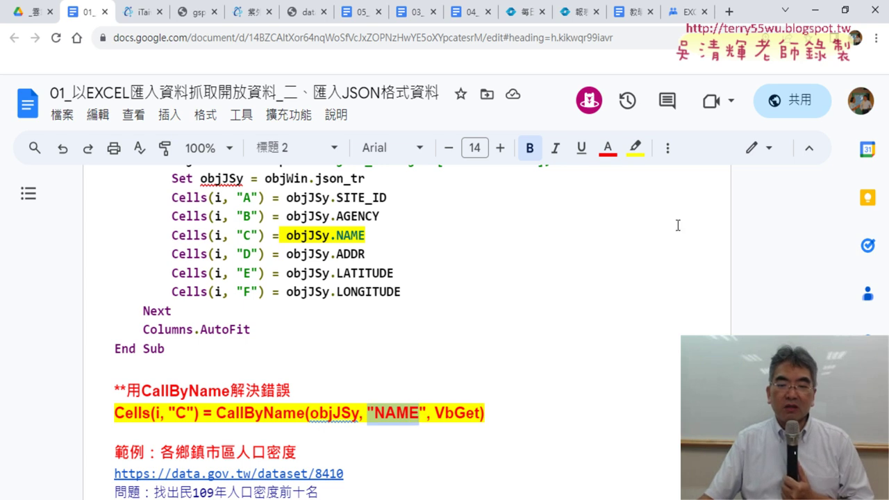
left_click(396, 413)
left_click_drag(364, 415, 428, 413)
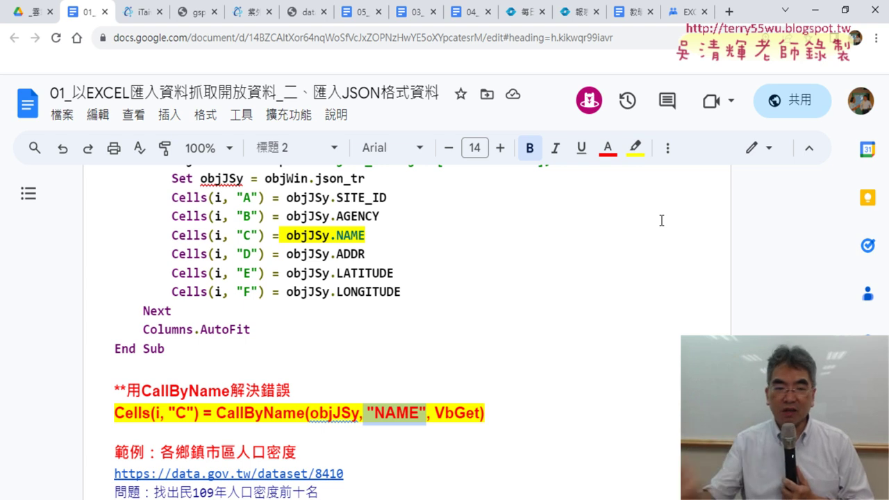
left_click_drag(112, 406, 512, 414)
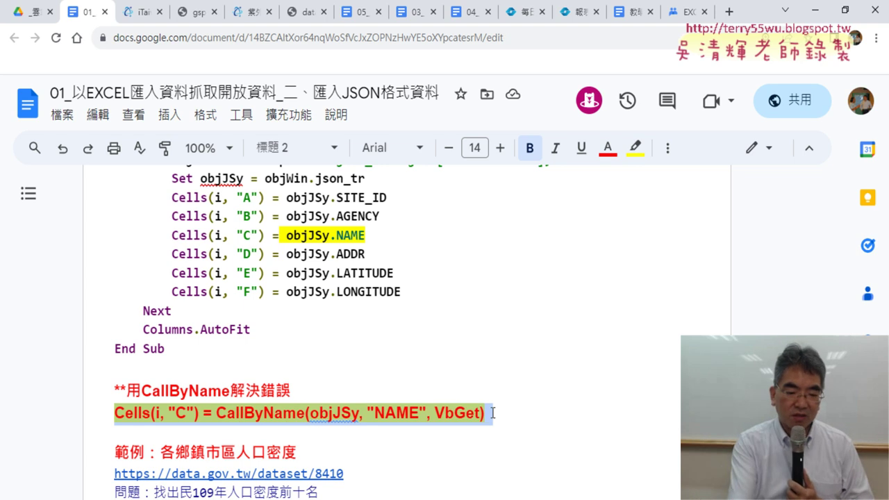
Step: Duplicate the CallByName line below itself and change the copy's "NAME" argument to 2
key("ctrl+c")
left_click(493, 414)
key("Return")
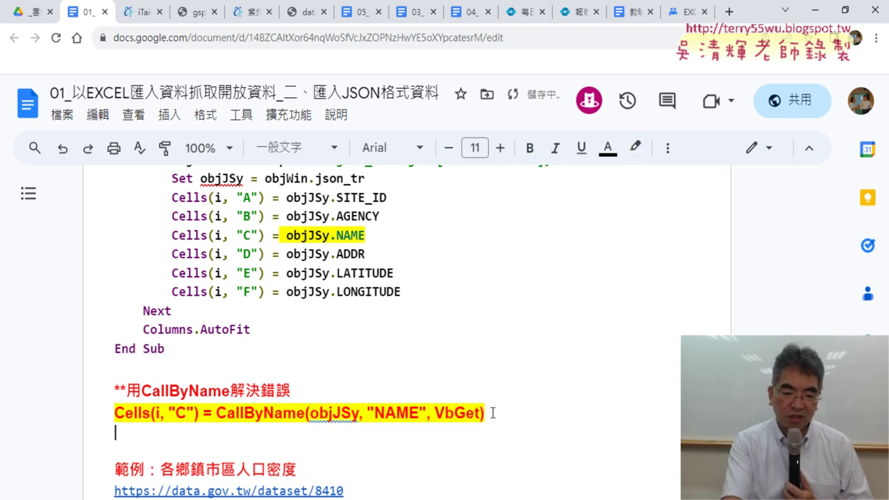
key("ctrl+v")
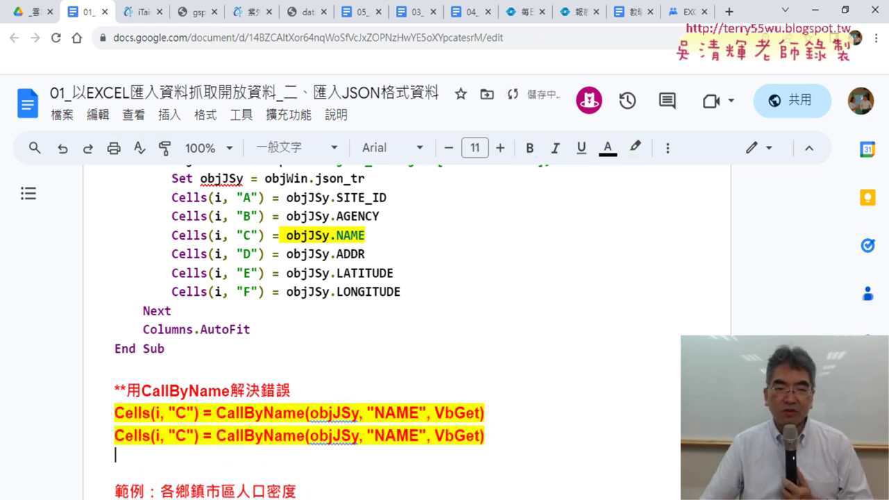
left_click_drag(367, 435, 426, 436)
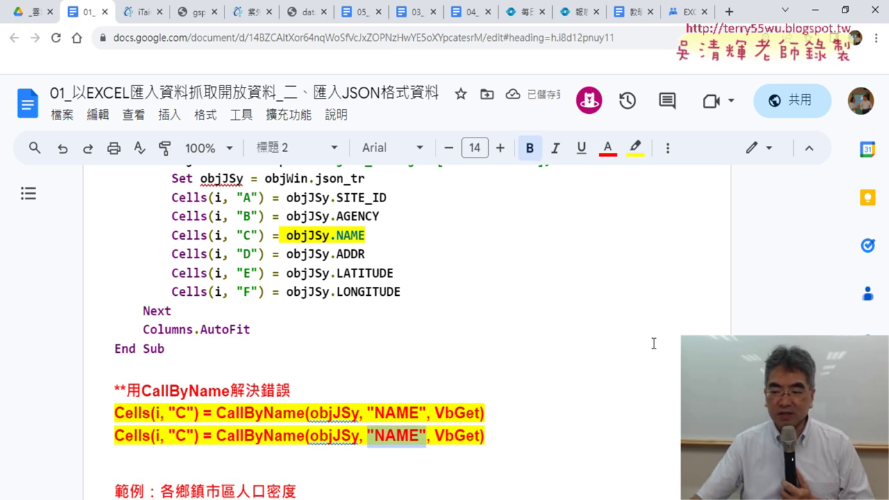
type("2")
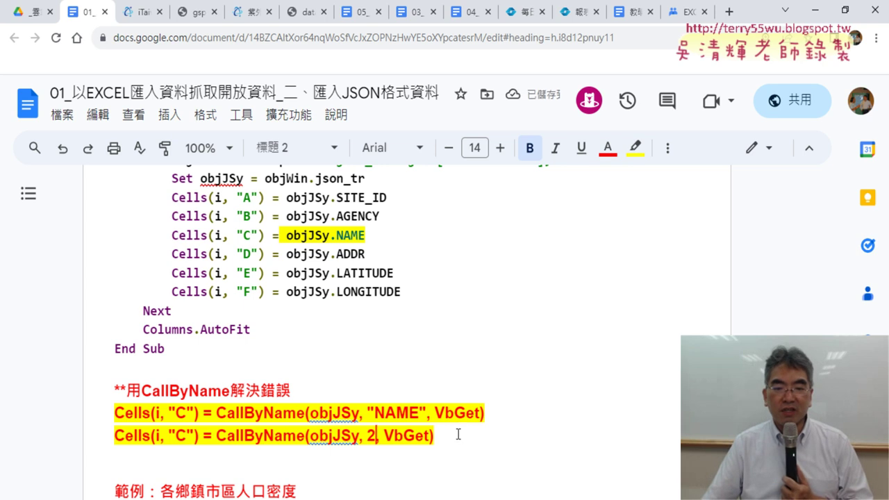
left_click_drag(368, 412, 428, 410)
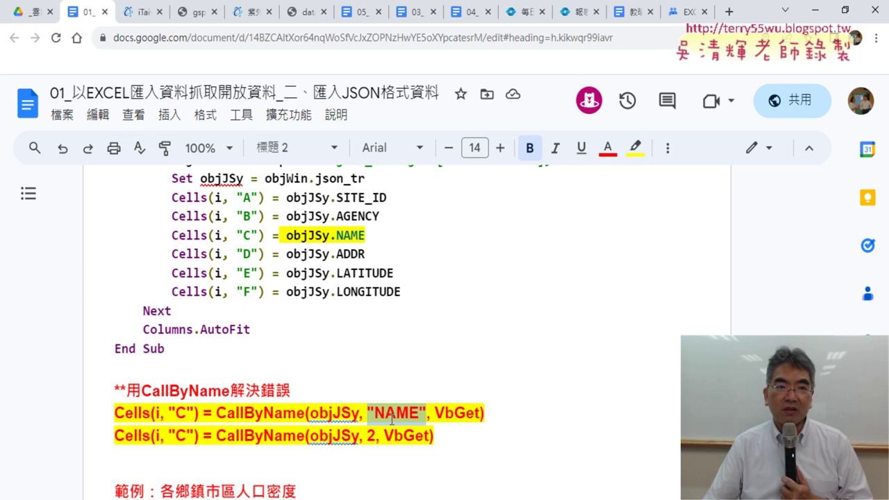
left_click_drag(377, 436, 367, 436)
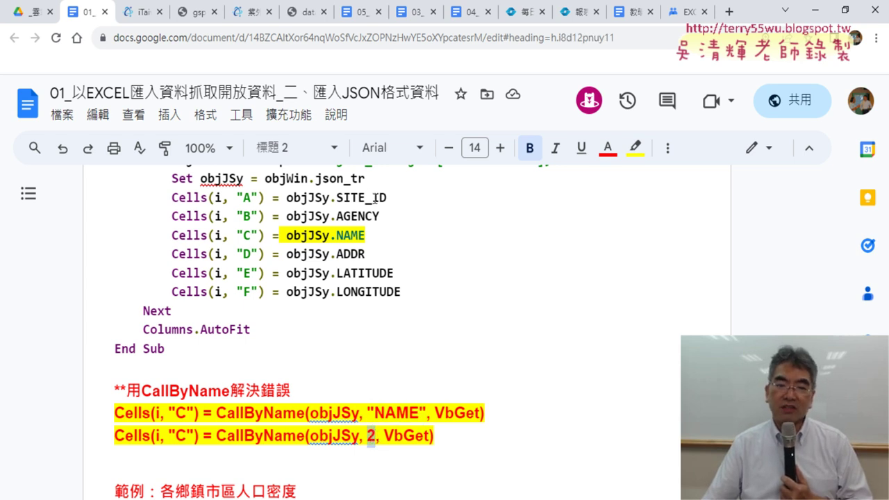
double_click(346, 199)
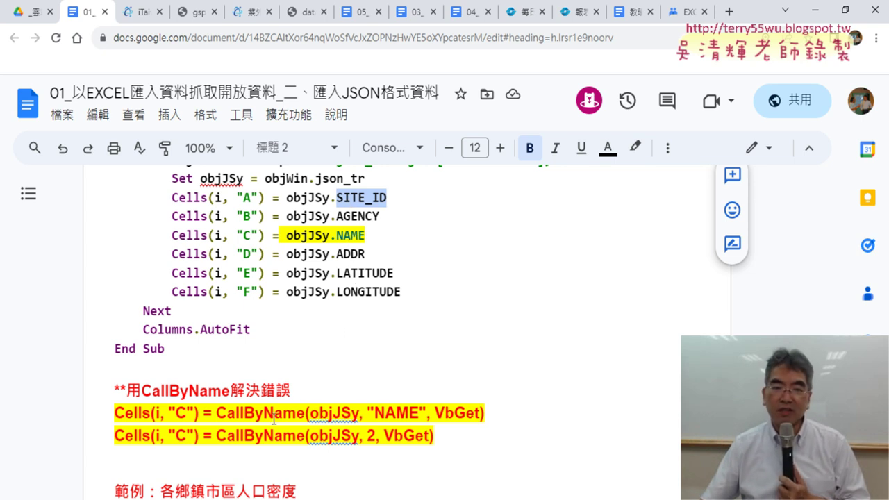
left_click_drag(335, 198, 391, 198)
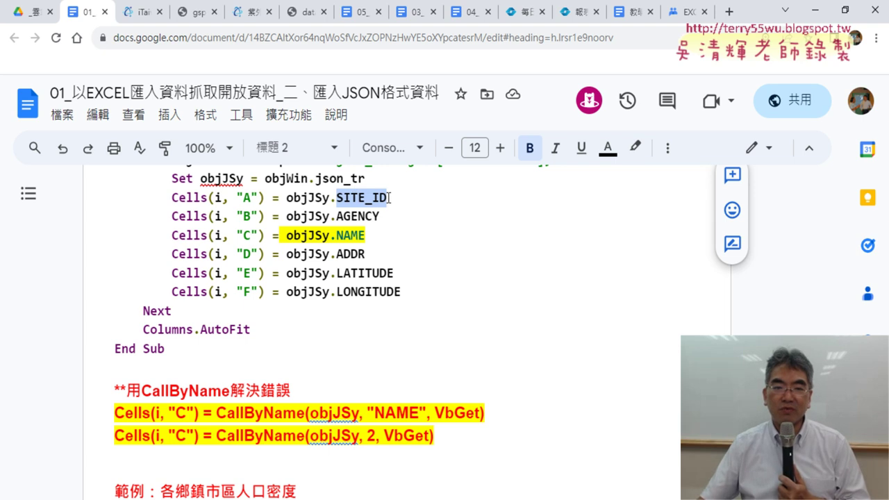
type("0")
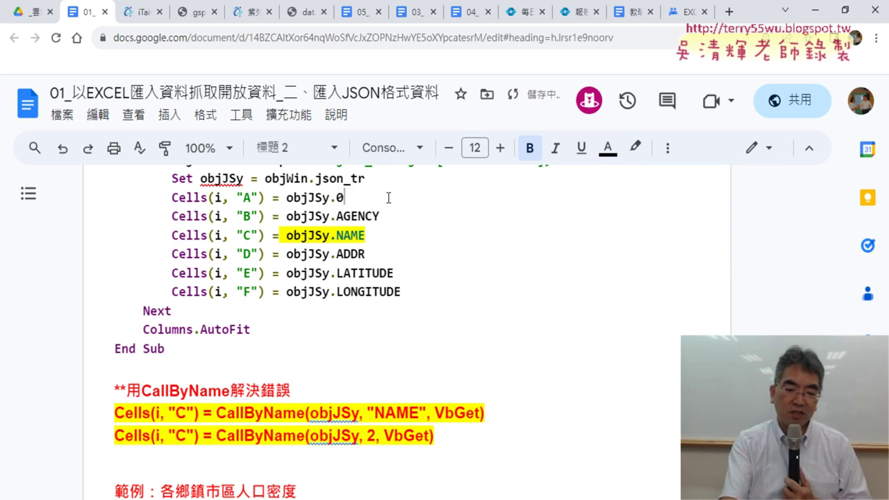
key("ctrl+z")
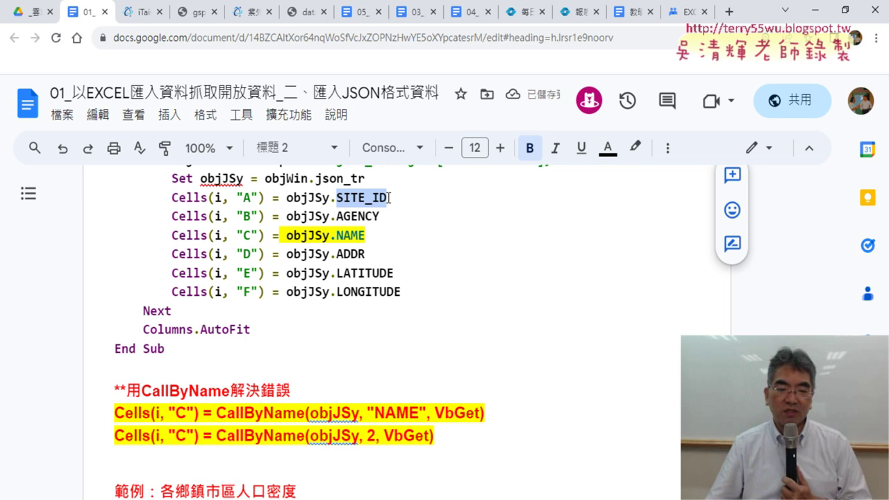
double_click(371, 435)
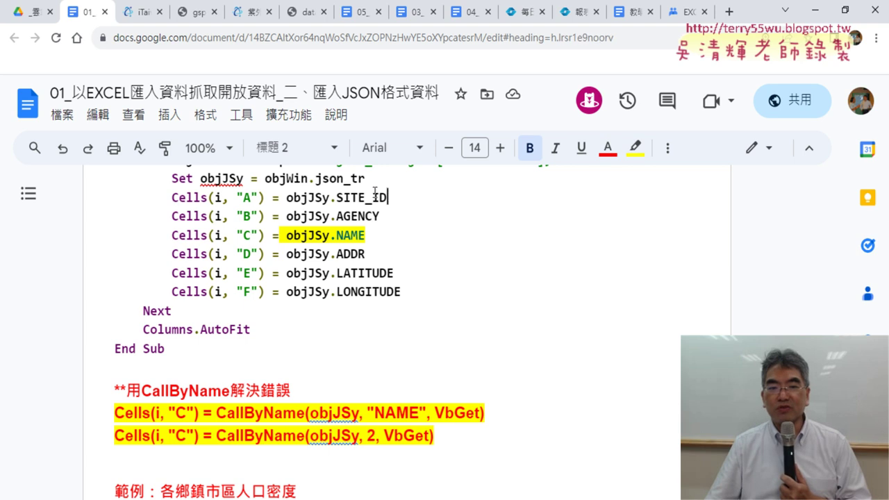
left_click_drag(388, 197, 336, 198)
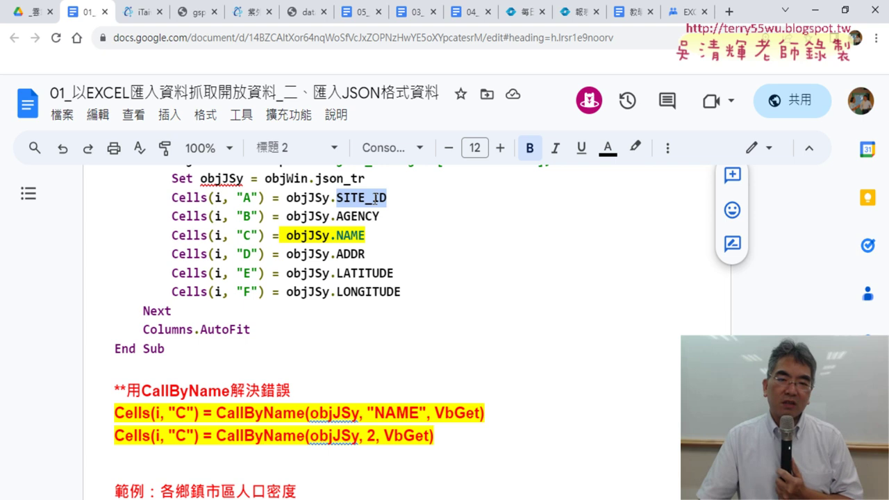
left_click(199, 12)
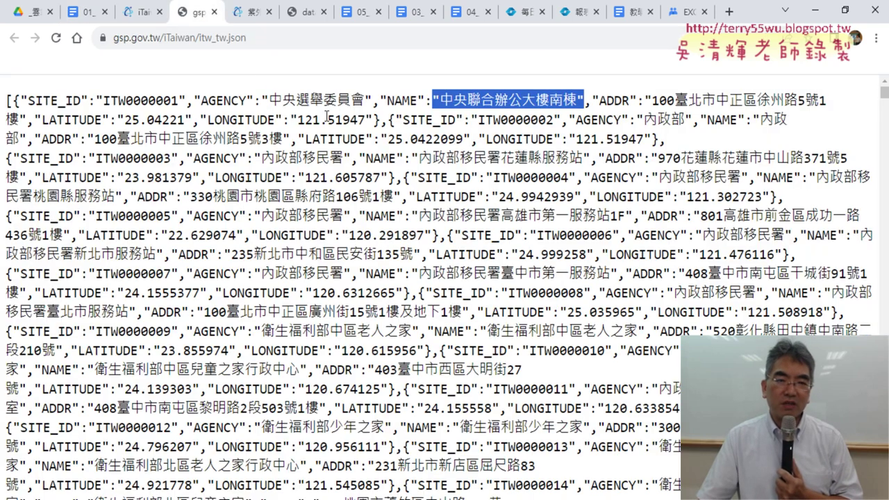
left_click_drag(26, 101, 81, 98)
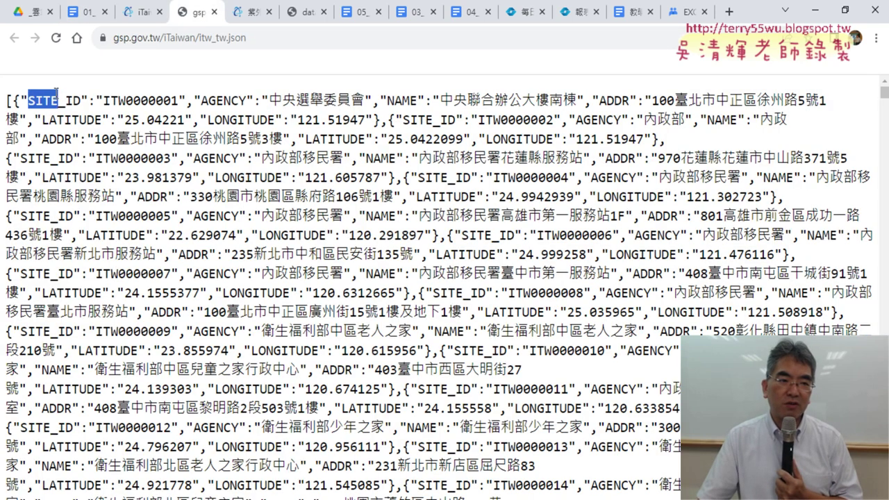
left_click_drag(202, 101, 247, 105)
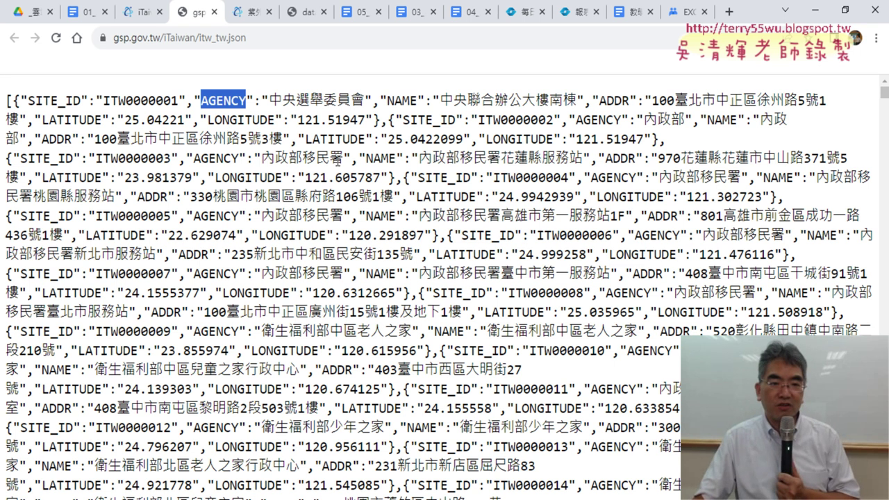
left_click_drag(6, 97, 266, 278)
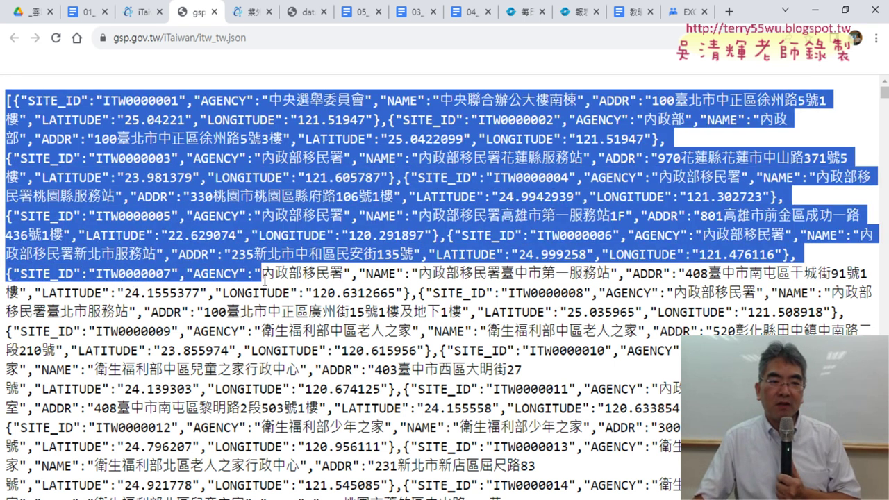
left_click(360, 312)
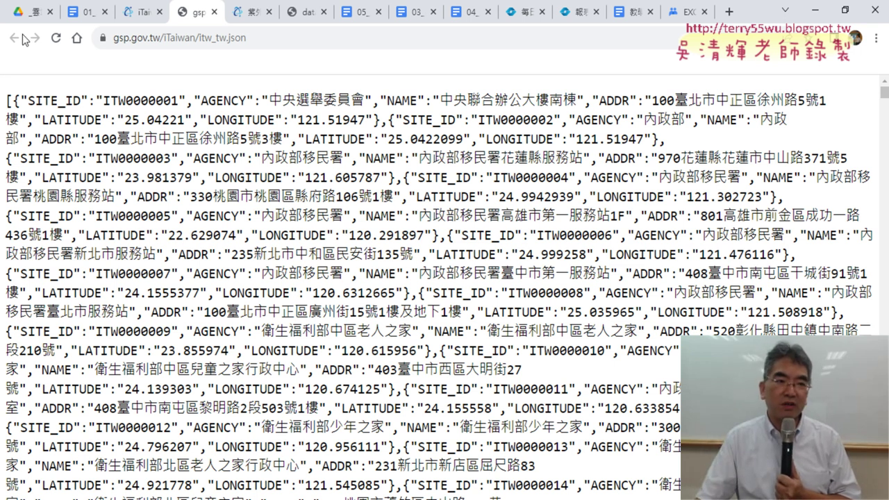
Step: Look over the course folder's lesson files and open 04_用QueryTables與Queries物件下載證交所資料
left_click(29, 12)
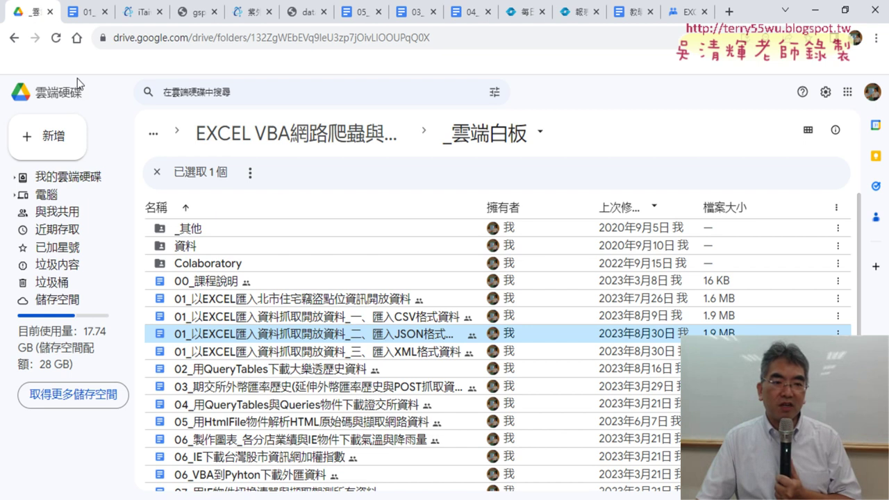
left_click(306, 375)
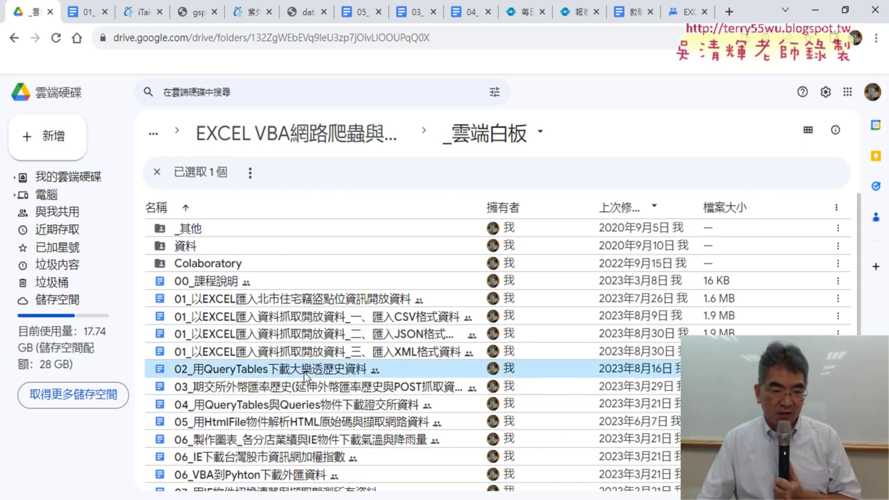
left_click(298, 404)
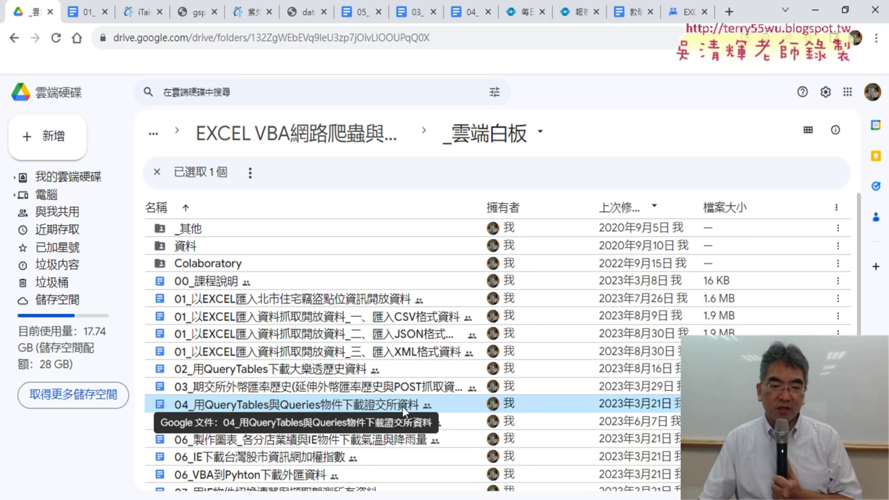
left_click(334, 392)
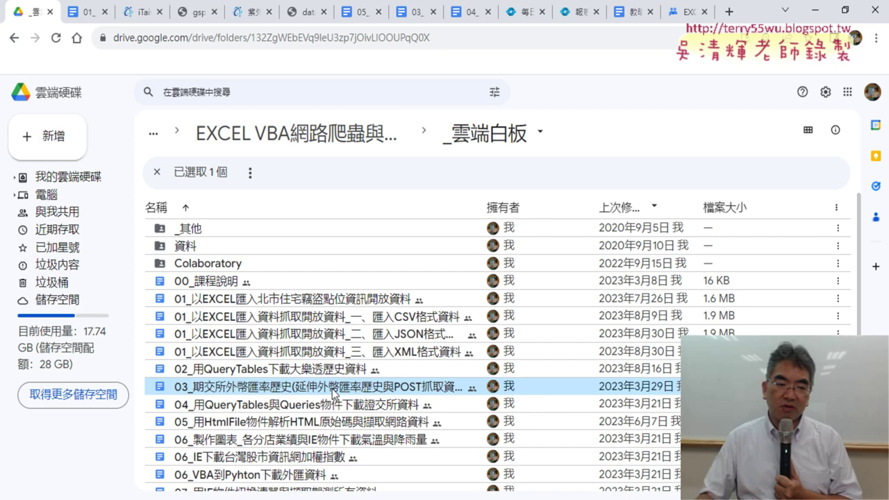
left_click(329, 405)
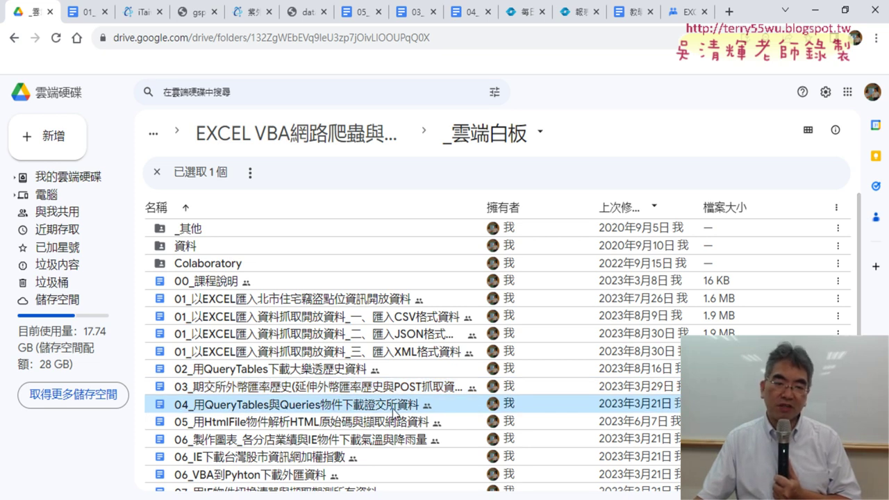
double_click(393, 408)
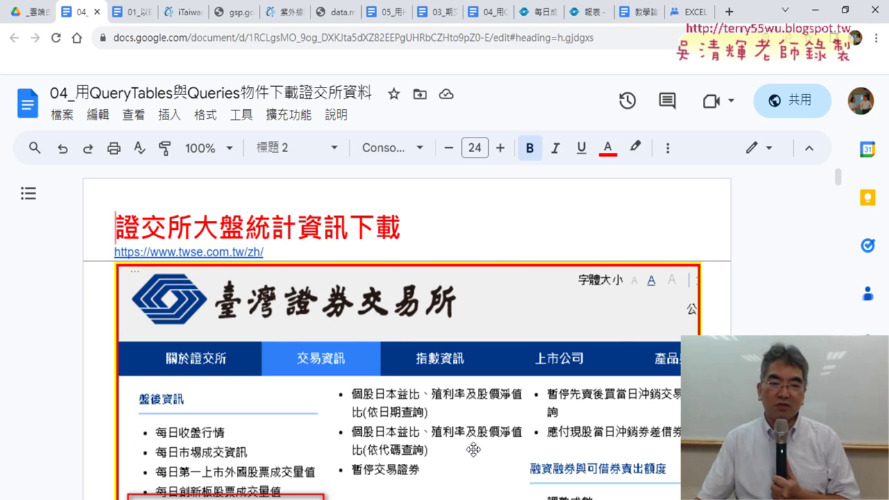
left_click(221, 252)
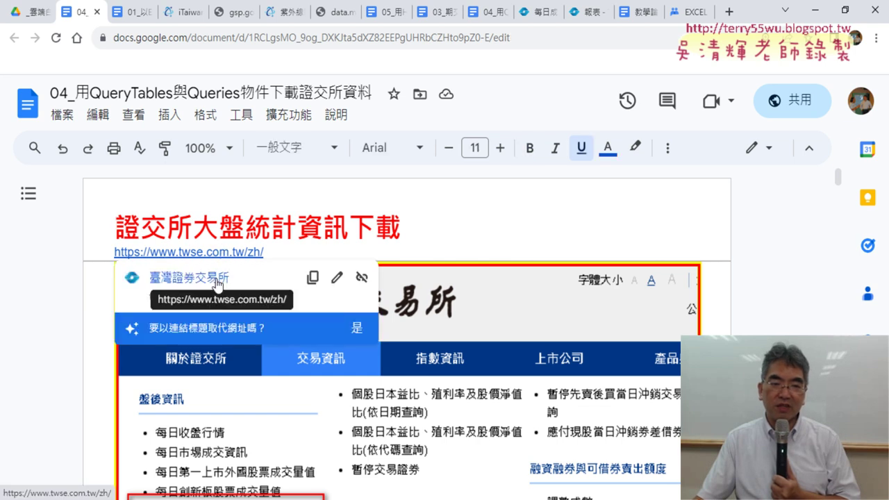
Step: Follow the doc's twse.com.tw link to 交易資訊 > 每日成交量前二十名證券 and scan the 112年09月06日 list
left_click(216, 279)
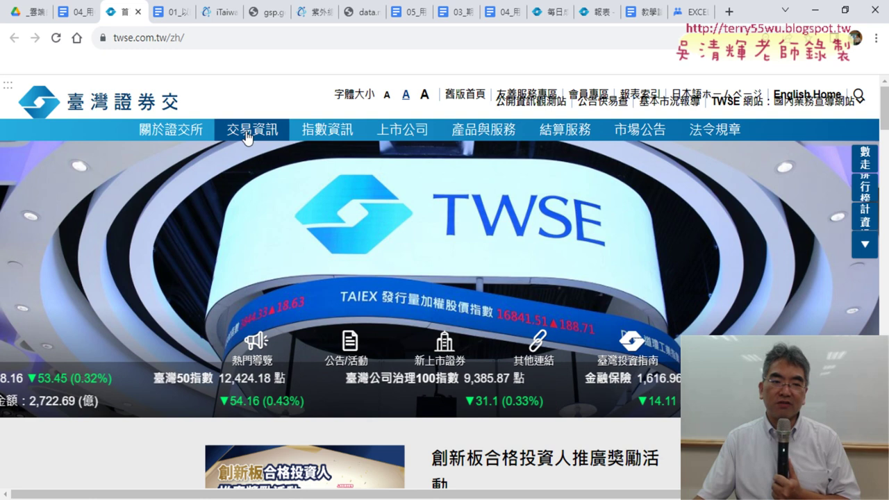
mouse_move(248, 136)
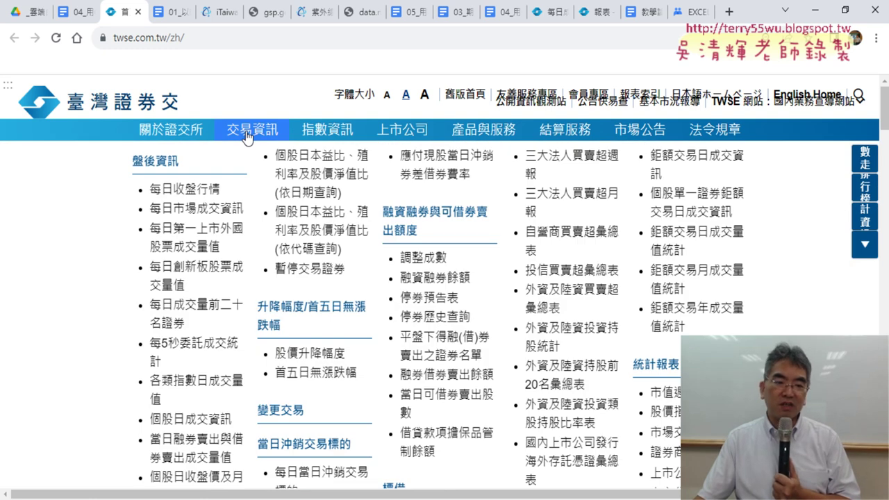
left_click(212, 310)
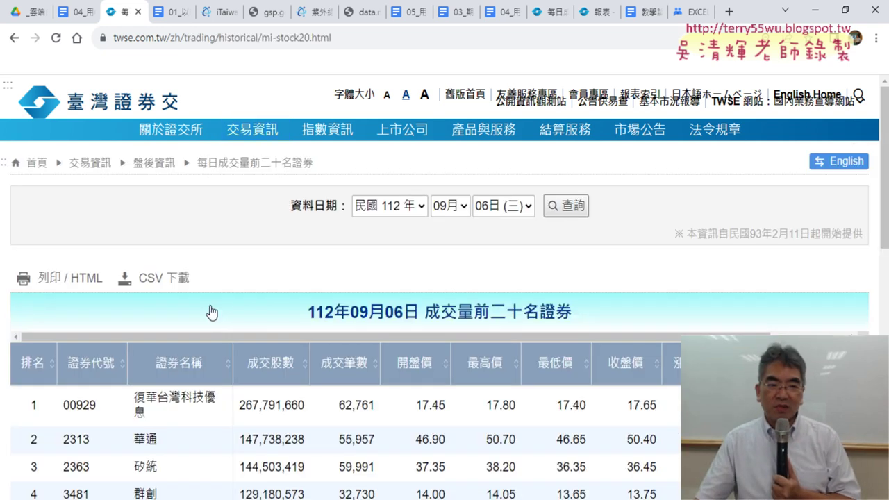
scroll(274, 252, "down", 2)
scroll(275, 251, "down", 2)
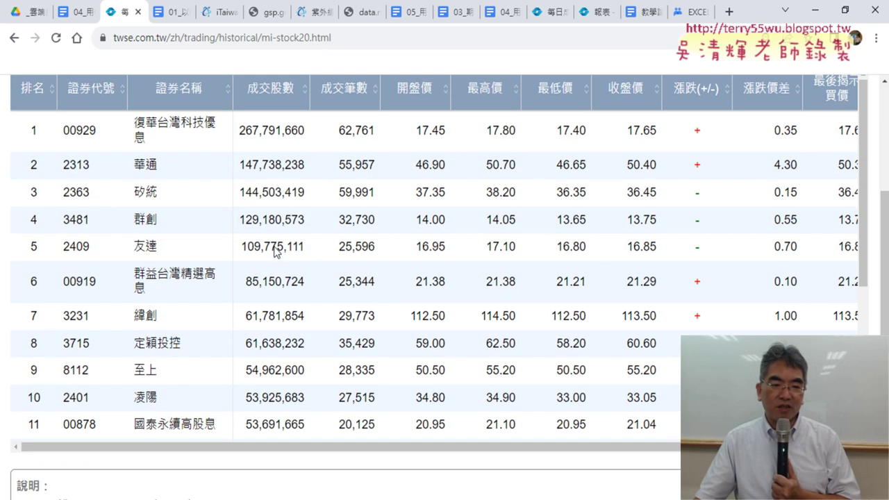
scroll(274, 246, "up", 1)
scroll(406, 373, "up", 1)
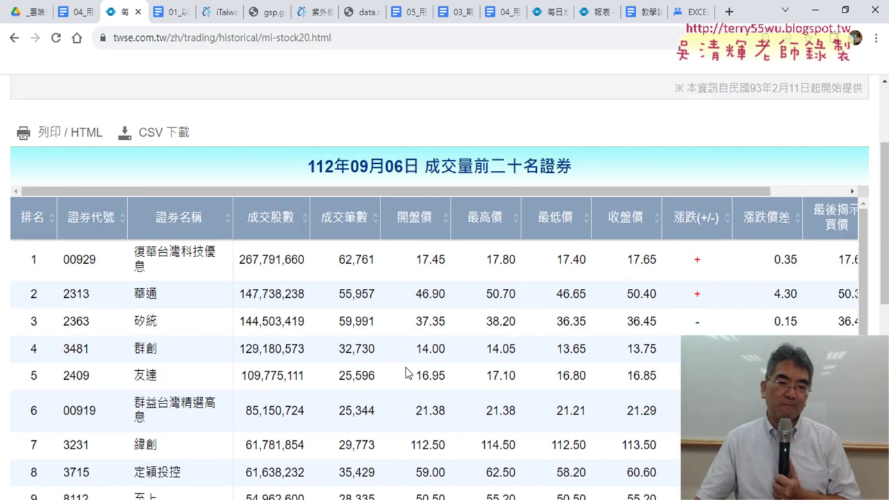
scroll(405, 373, "up", 2)
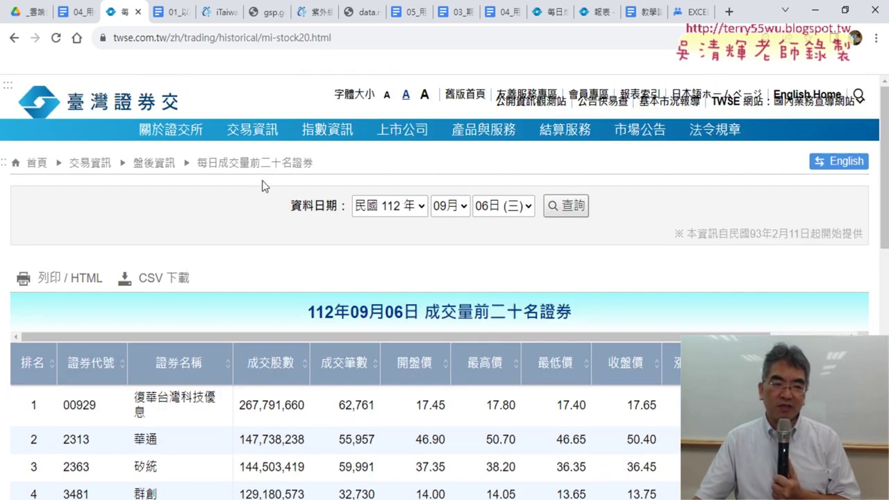
Step: Open the 列印 / HTML version of the top-20 volume table and select its full address
left_click(71, 281)
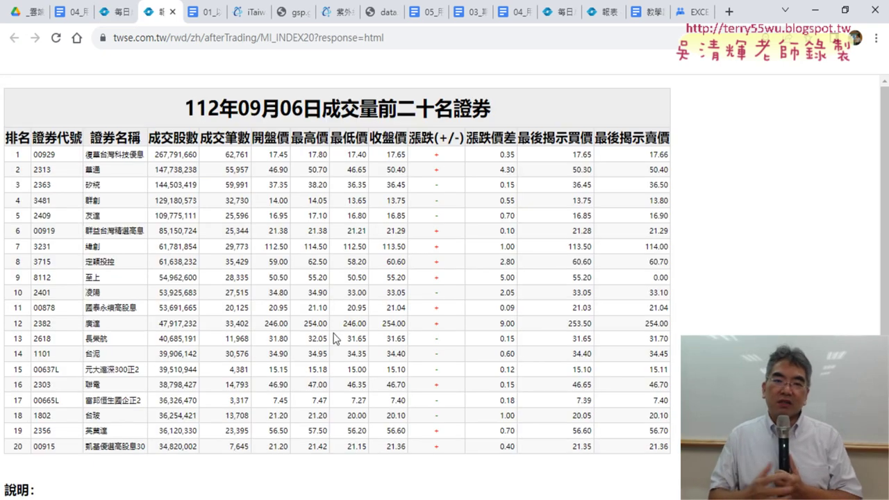
left_click(387, 40)
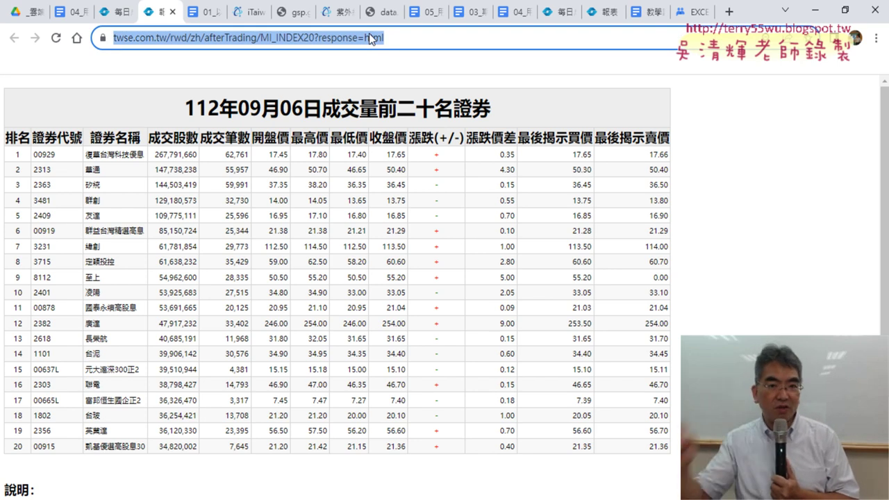
left_click(399, 43)
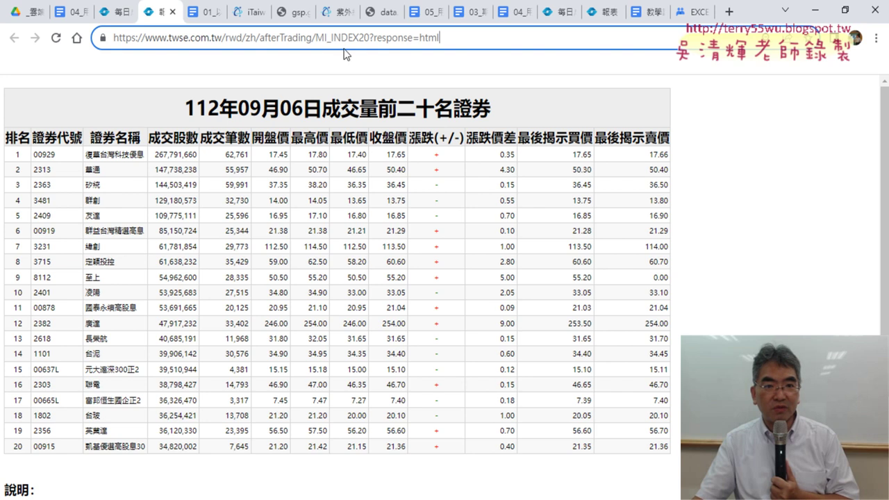
Step: Highlight and annotate the MI_INDEX20 and response=html parts of the URL, then clear the marks
left_click_drag(374, 40, 461, 45)
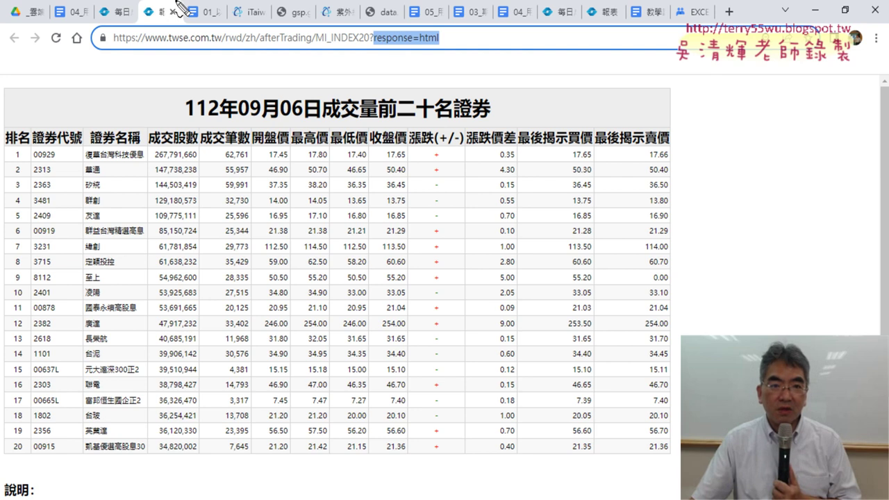
left_click_drag(321, 39, 354, 43)
left_click_drag(348, 94, 348, 58)
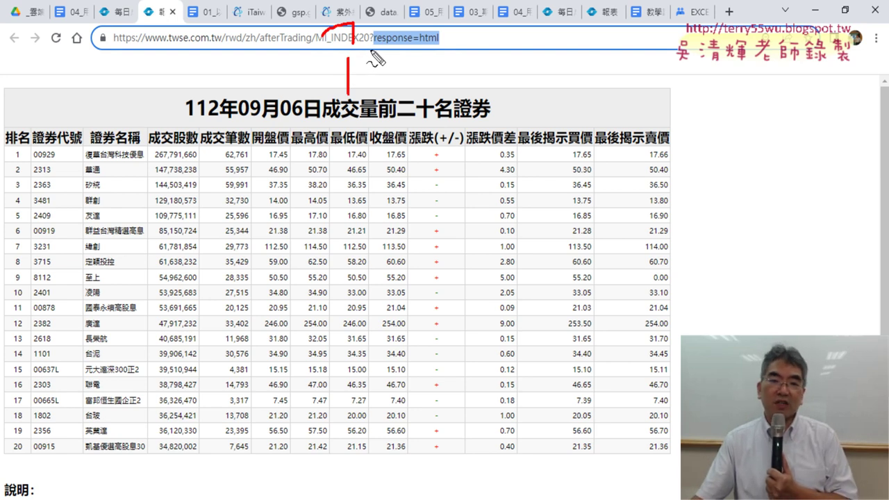
left_click_drag(375, 47, 408, 50)
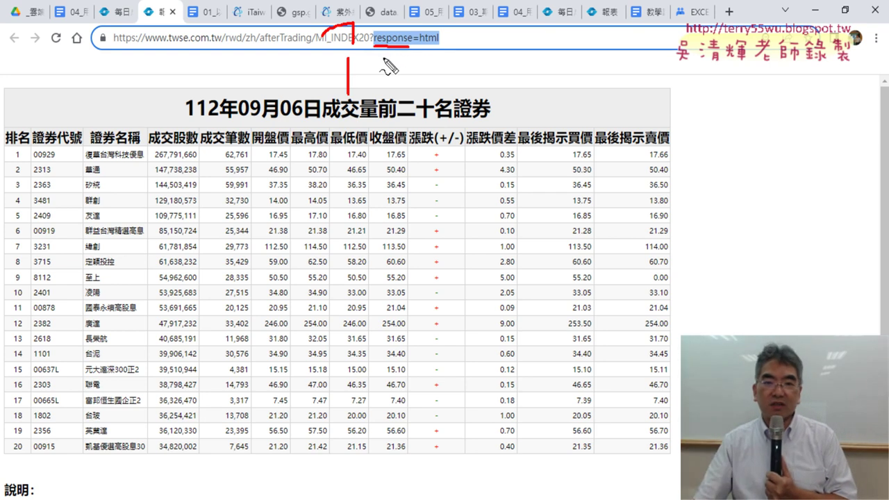
left_click_drag(421, 47, 446, 47)
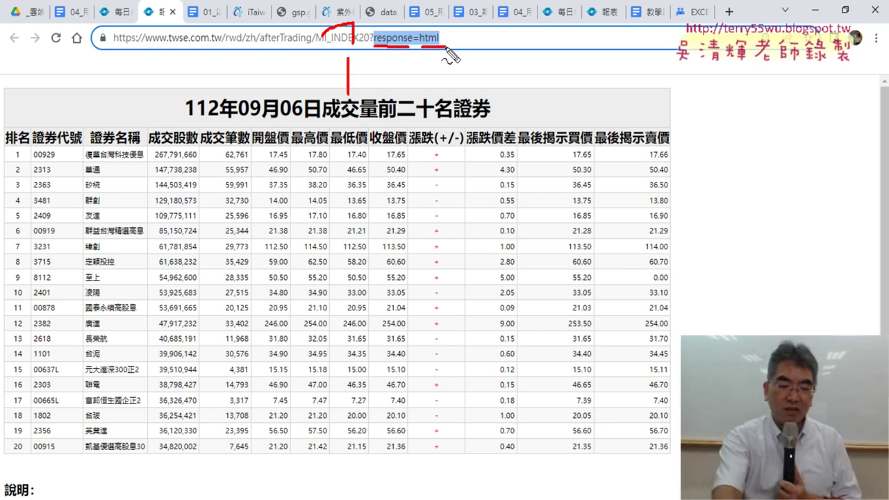
key("Escape")
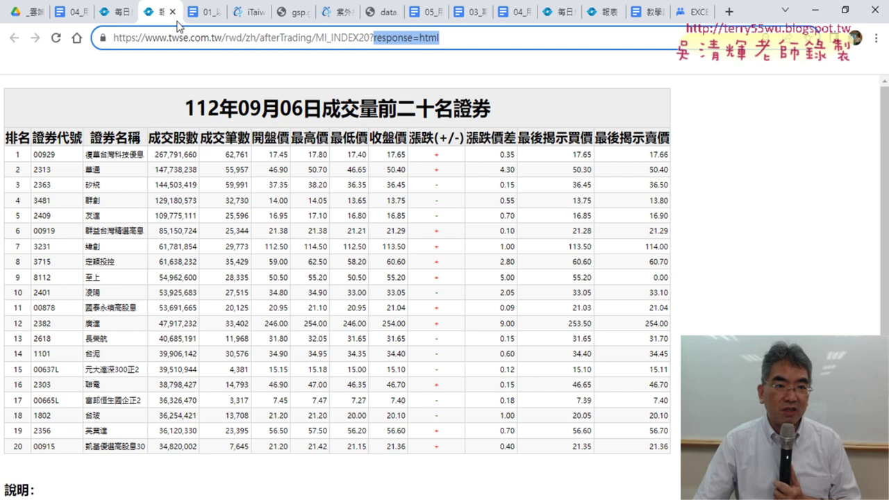
Step: Close the HTML table and go from the TWSE home page to 交易資訊 > 每日收盤行情
left_click(172, 12)
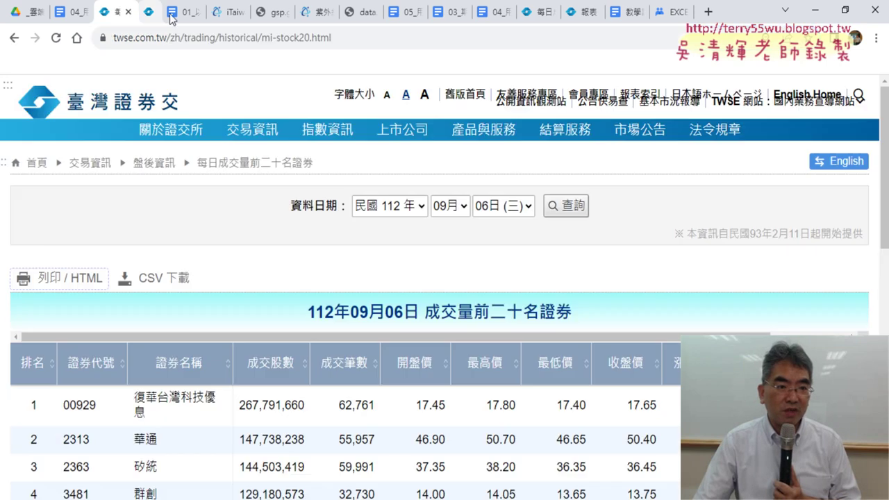
left_click(38, 170)
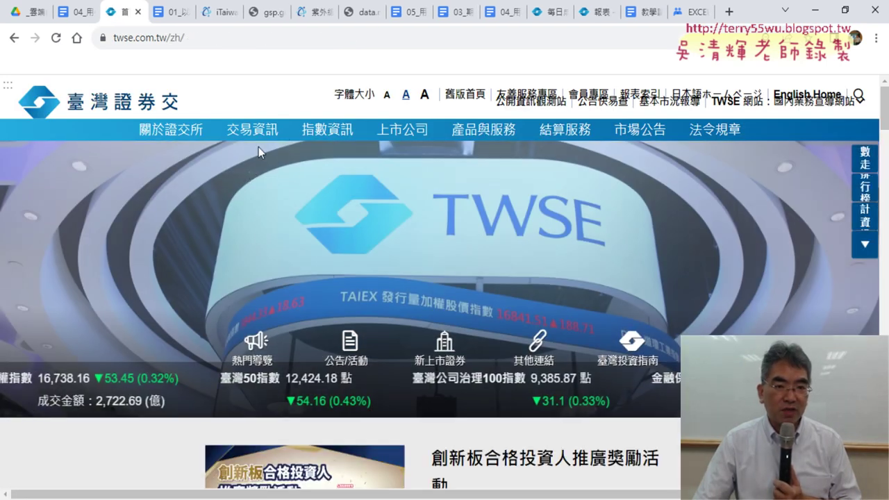
mouse_move(258, 137)
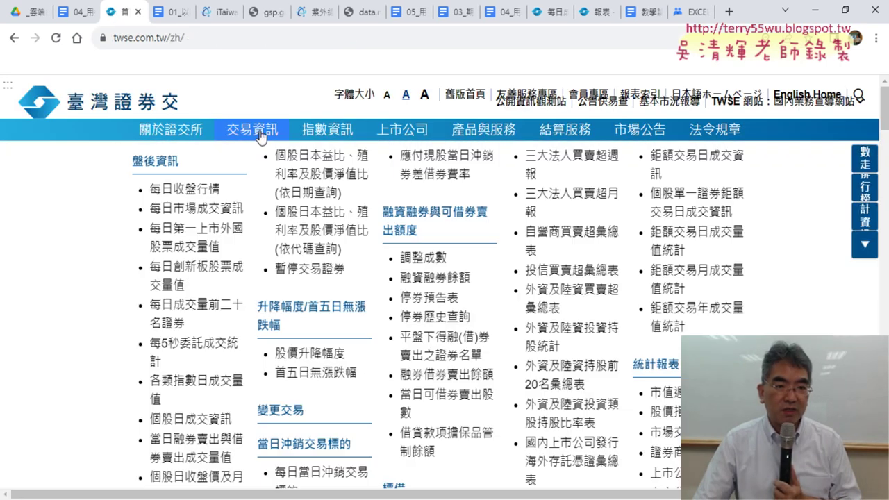
left_click(191, 194)
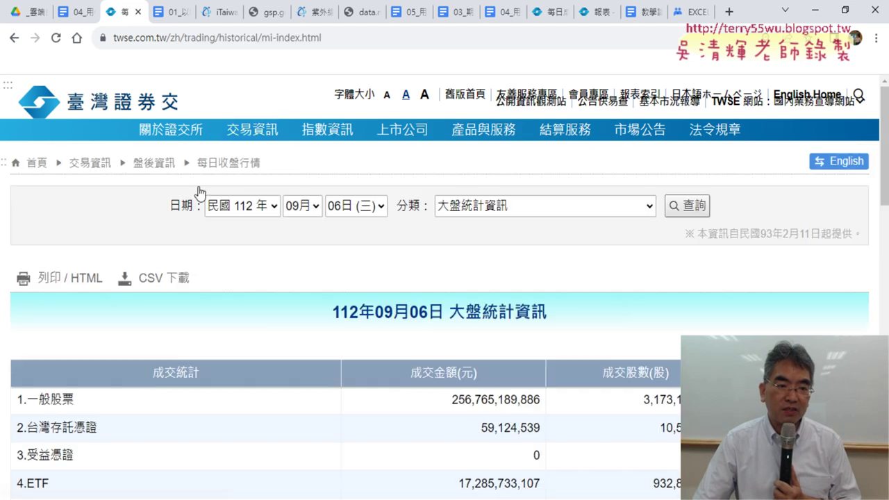
Step: Briefly view the report's 列印 / HTML version and its URL, then return to the 大盤統計資訊 report
left_click(70, 282)
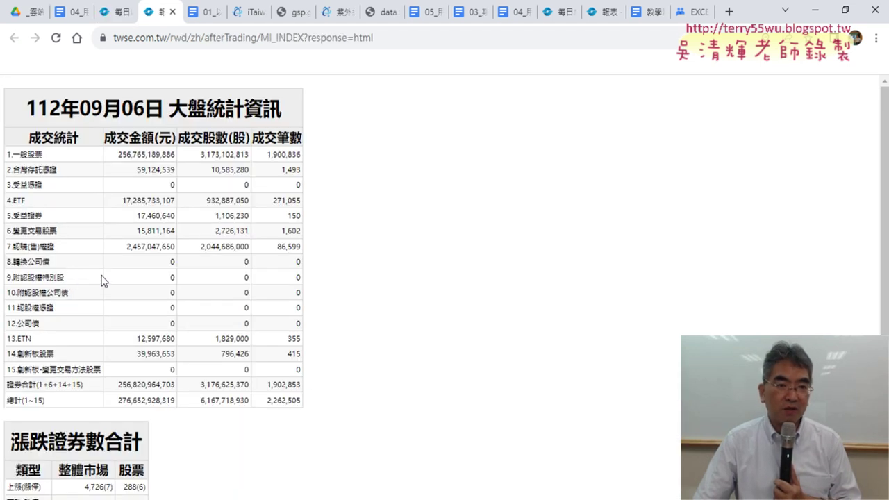
left_click(408, 39)
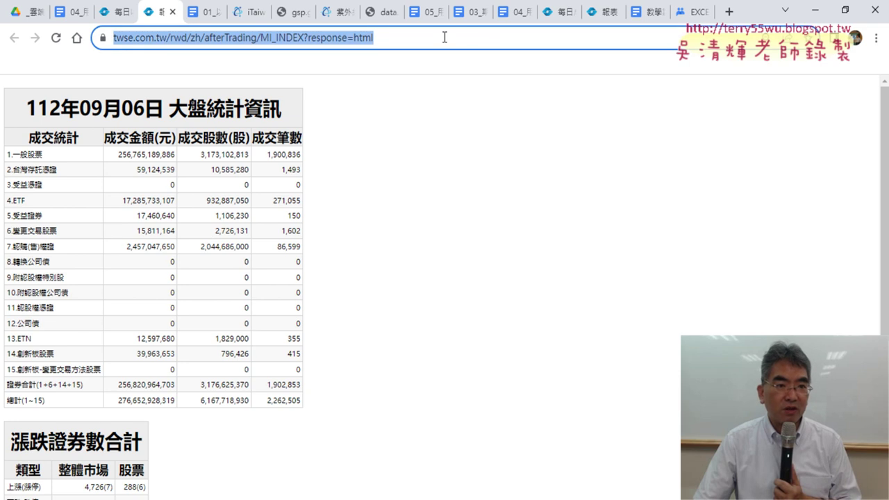
left_click(172, 11)
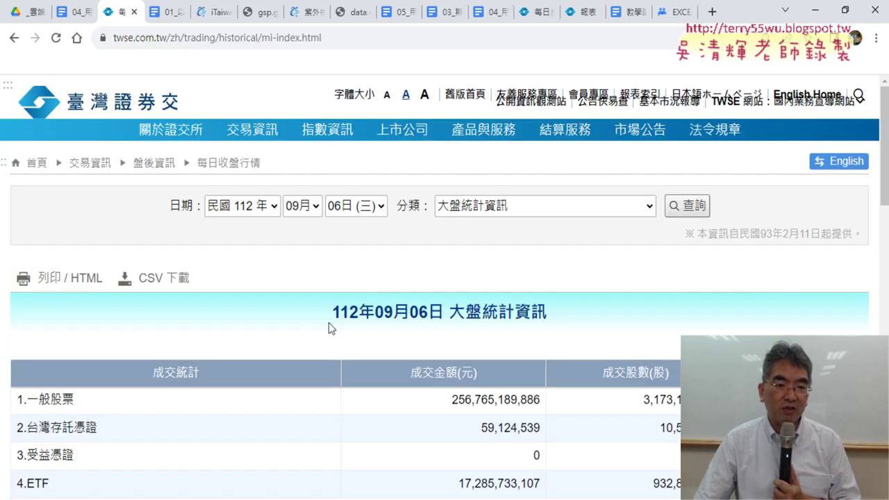
scroll(220, 326, "down", 1)
scroll(217, 313, "down", 3)
scroll(250, 250, "up", 2)
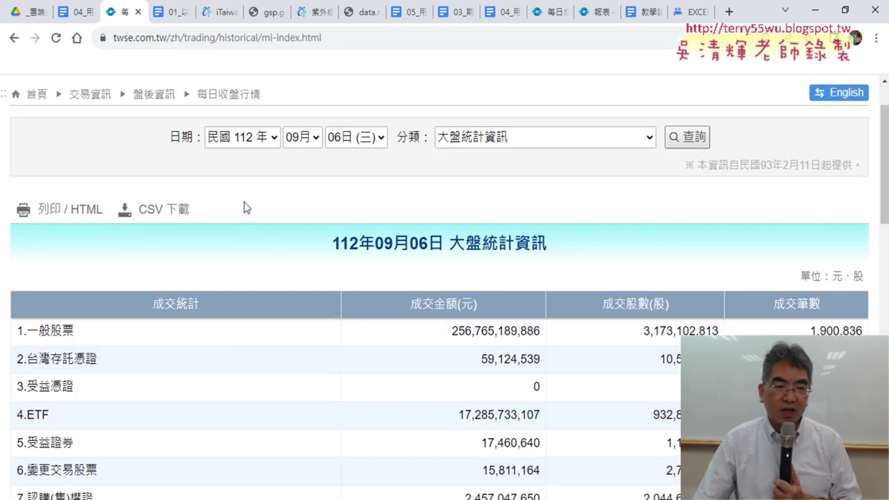
Step: Inspect the page and switch DevTools to the Network panel, keeping 大盤統計資訊 as the 分類
right_click(257, 204)
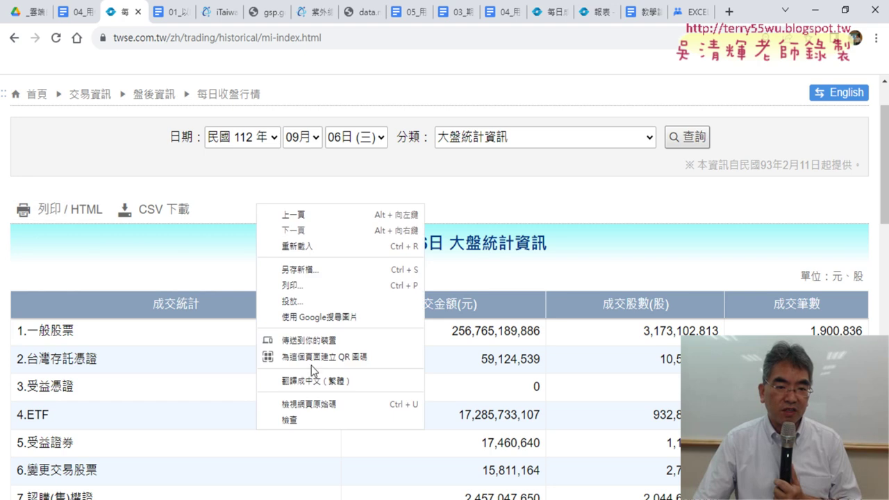
left_click(316, 421)
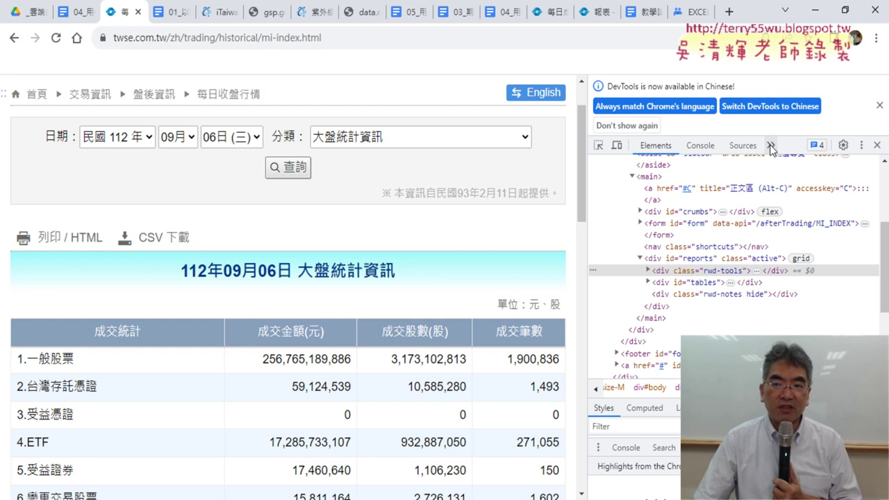
left_click(770, 145)
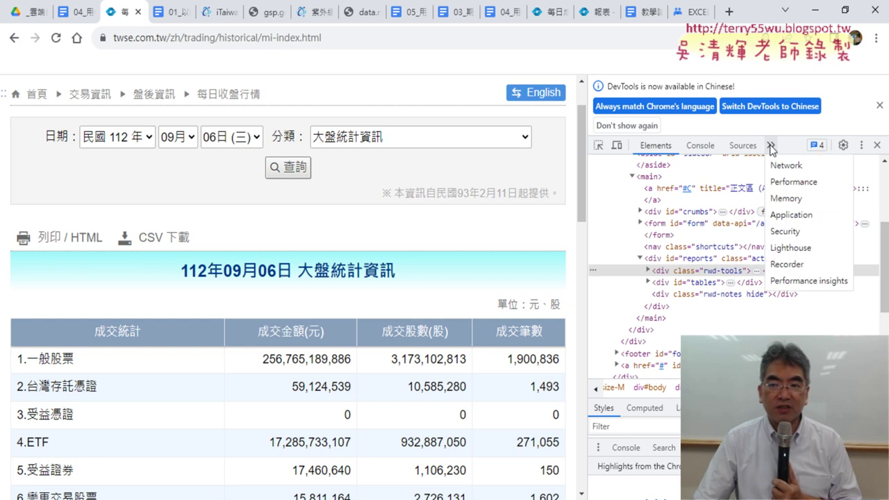
left_click(789, 166)
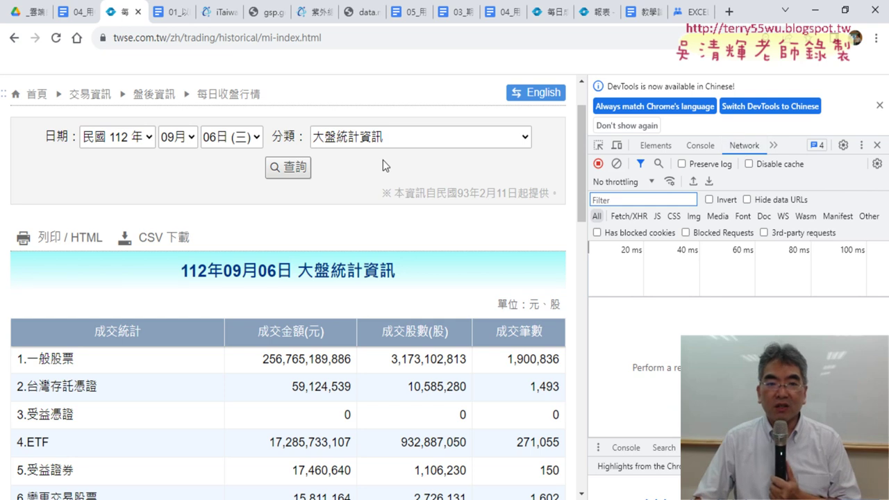
left_click(352, 138)
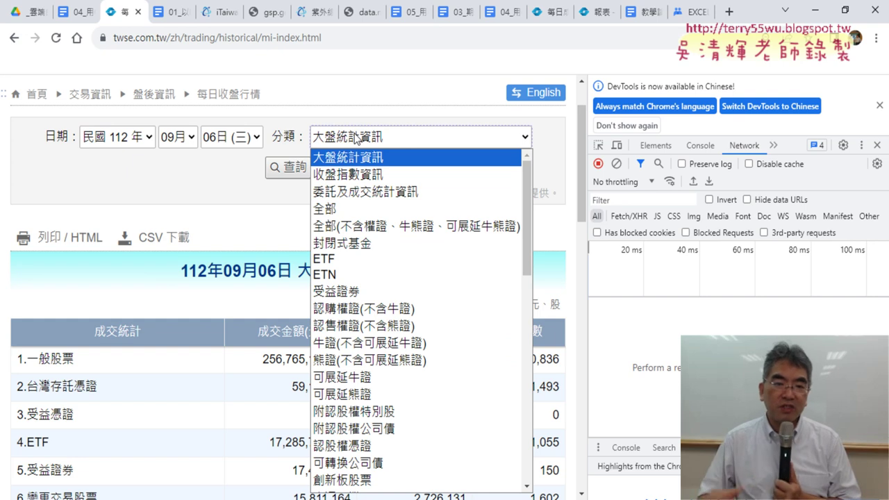
left_click(369, 161)
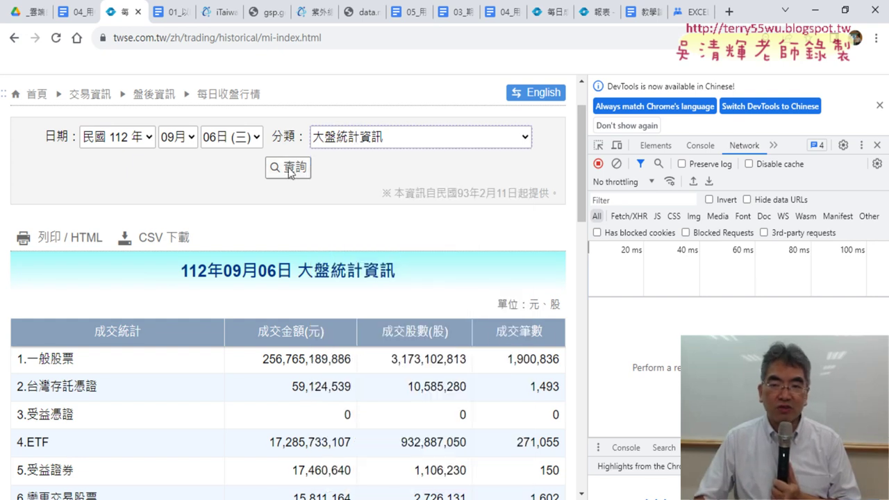
Step: Click 查詢 to capture the MI_INDEX xhr request, marking the button, URL and Network tab in red
left_click(291, 173)
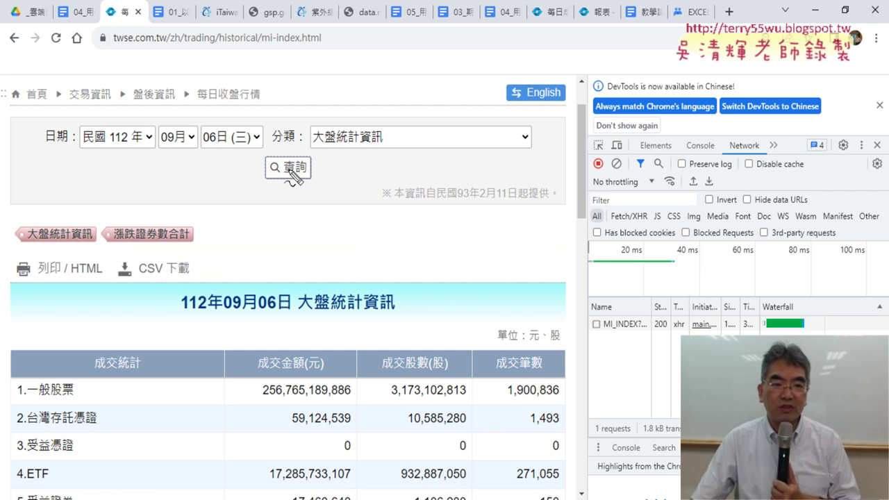
left_click_drag(296, 195, 286, 203)
left_click_drag(342, 59, 351, 69)
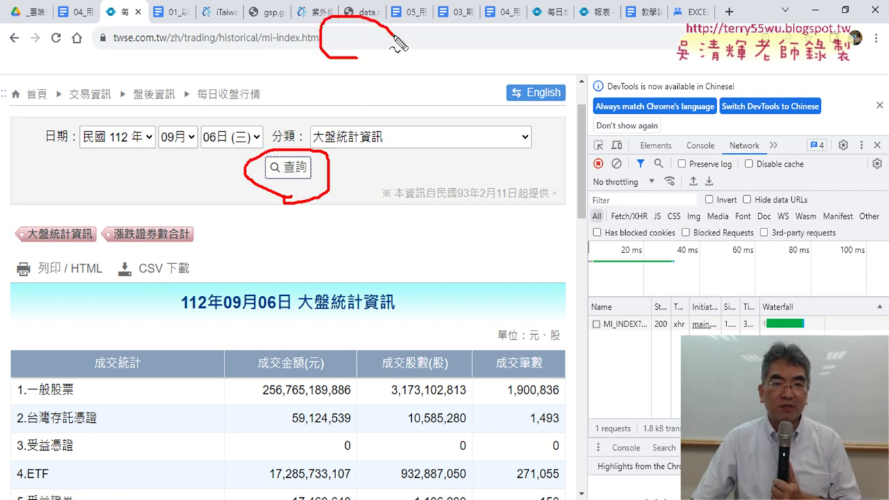
mouse_move(318, 157)
left_mouse_down()
mouse_move(334, 86)
mouse_move(371, 93)
left_mouse_up()
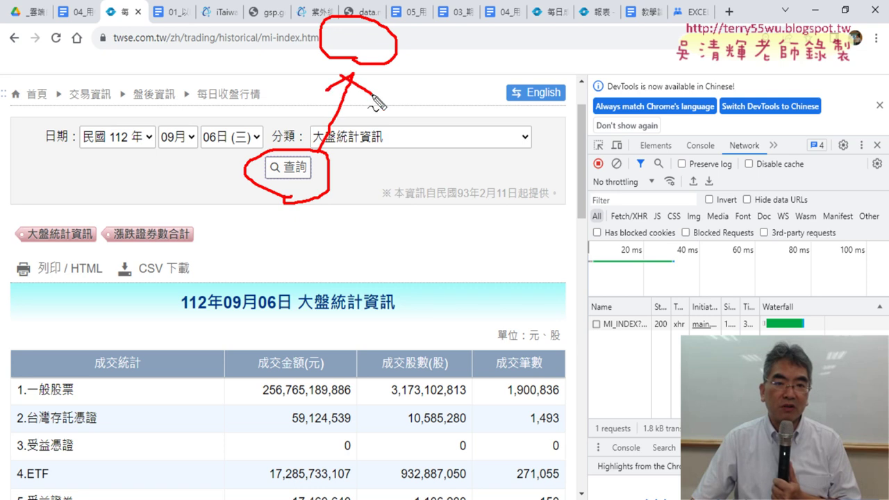
left_click_drag(260, 17, 260, 82)
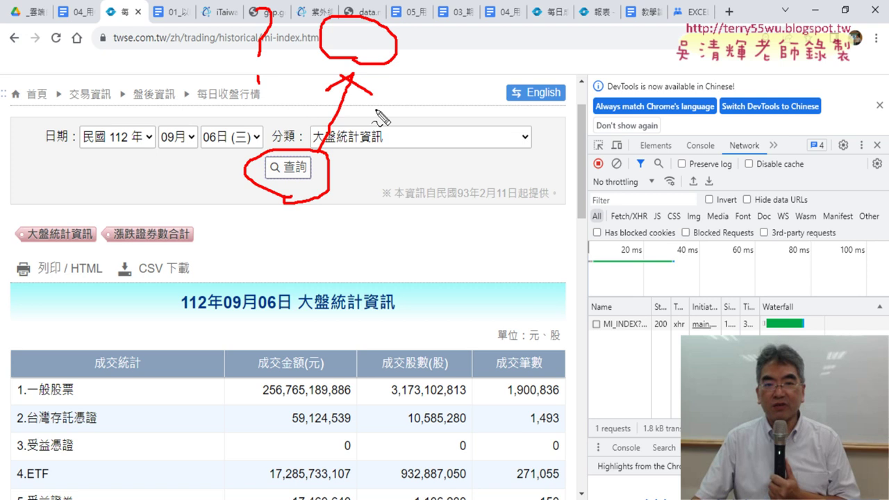
left_click_drag(742, 164, 770, 154)
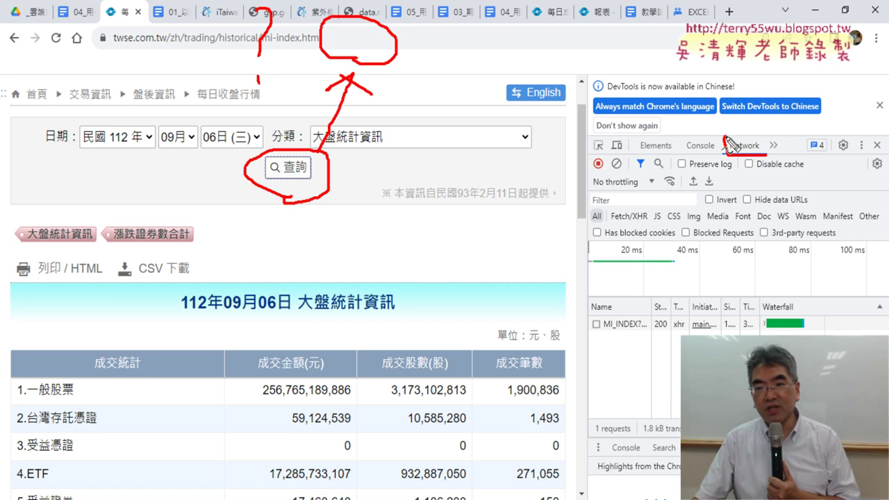
key("Escape")
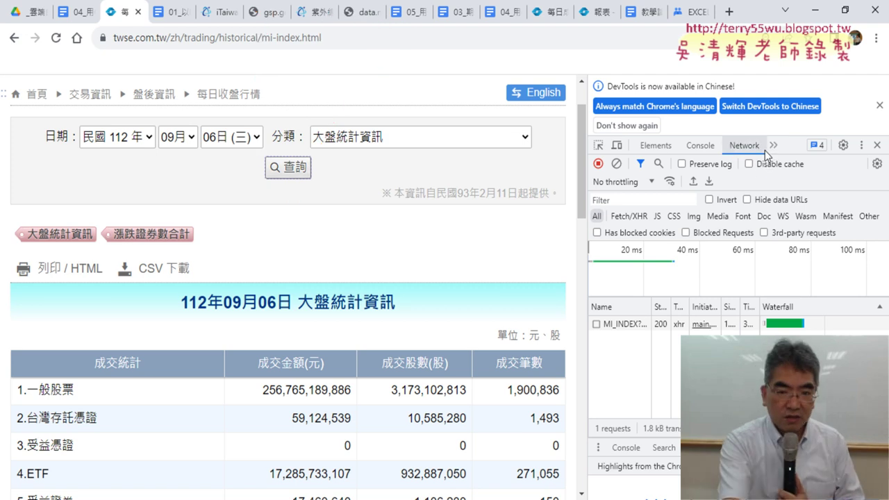
Step: Inspect the query form, return to the Network tab, and clear the recorded requests with ⊘
right_click(338, 168)
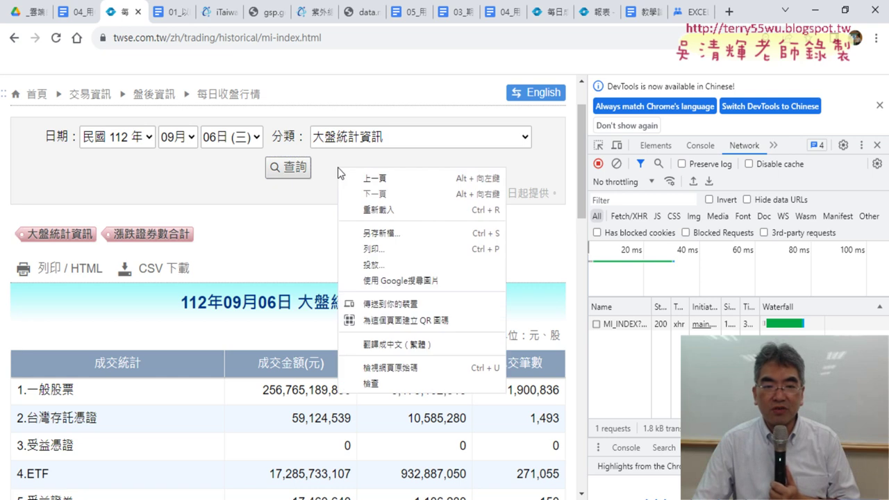
left_click(380, 387)
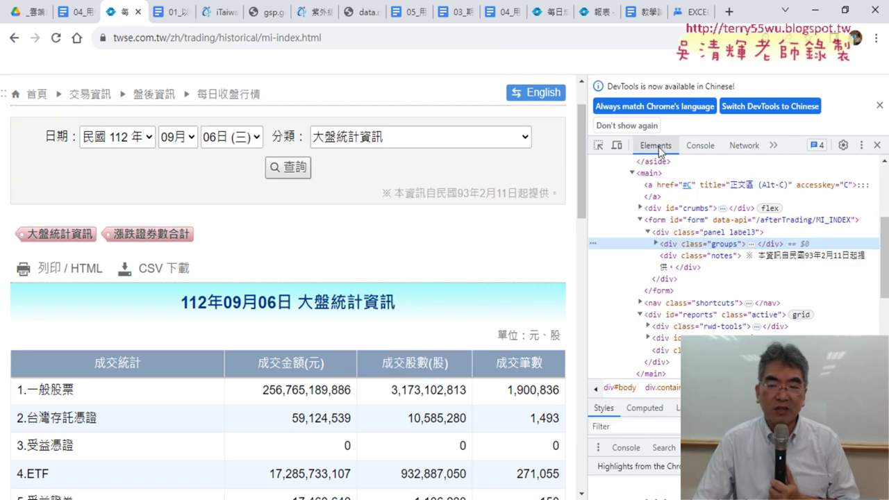
left_click(744, 145)
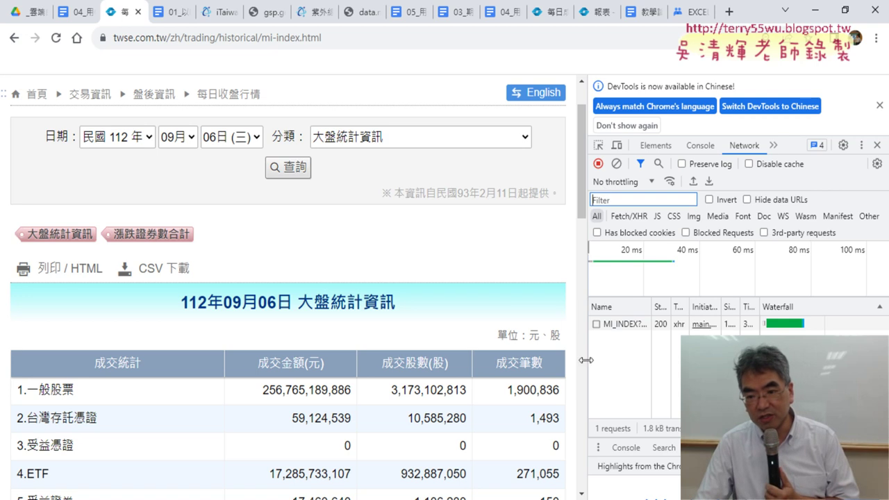
left_click(616, 165)
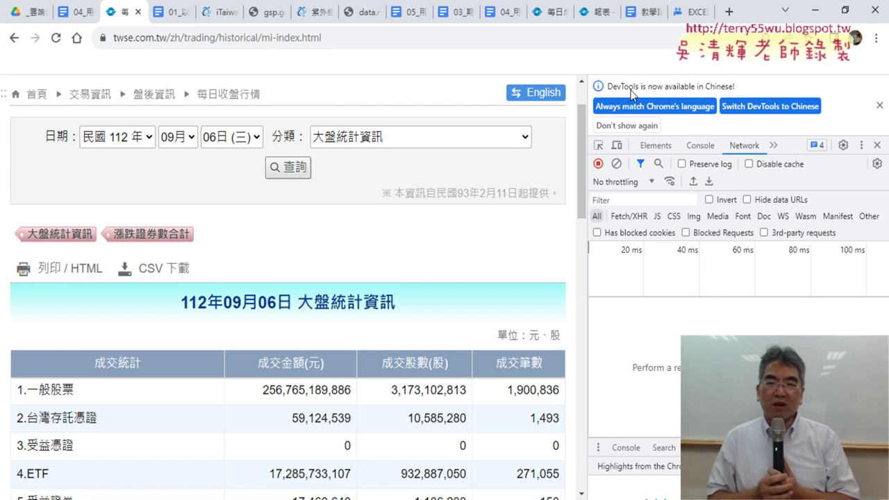
left_click(304, 172)
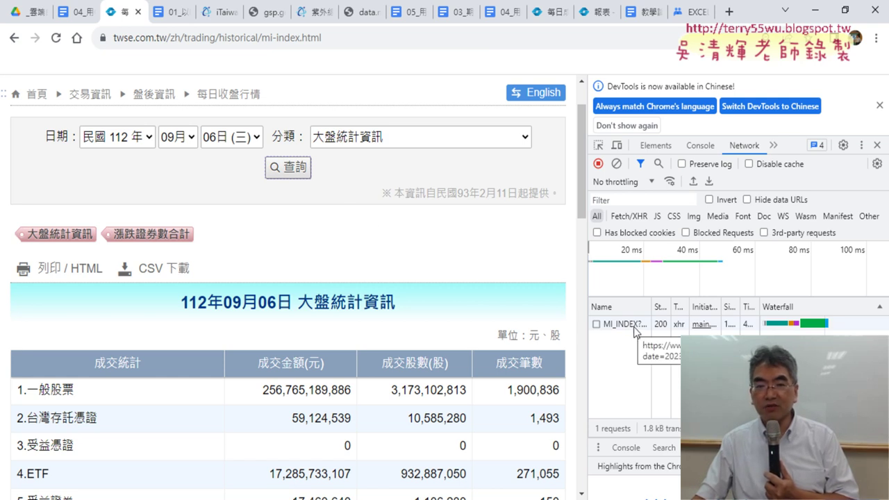
left_click(635, 327)
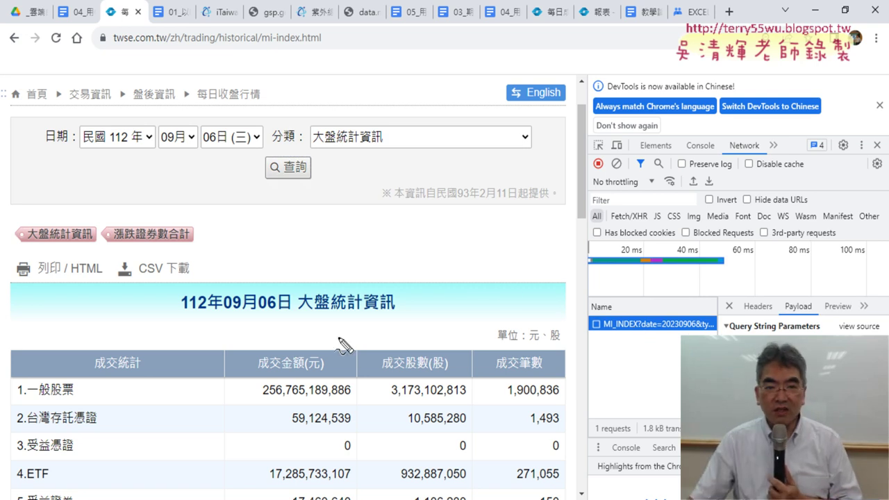
left_click_drag(299, 199, 309, 200)
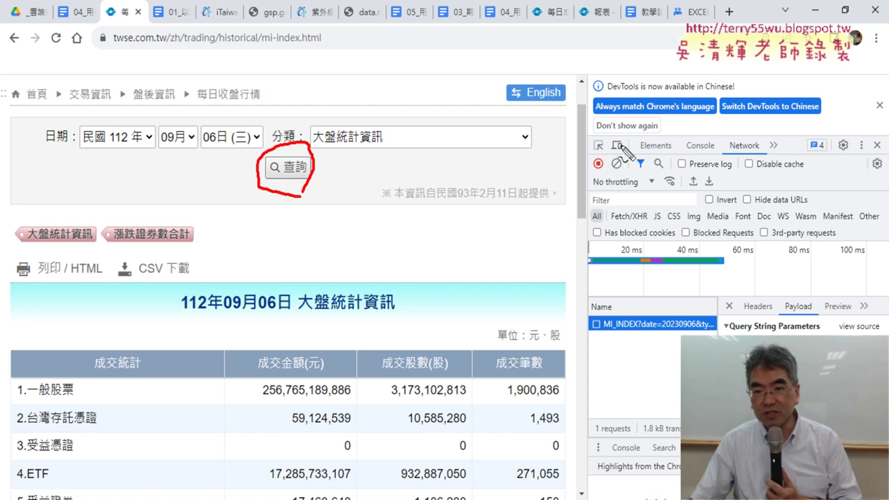
left_click_drag(614, 159, 619, 175)
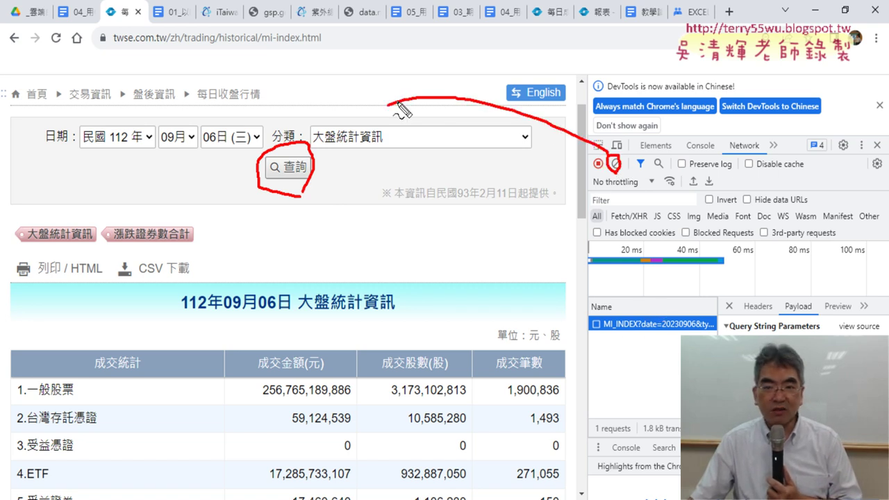
left_click_drag(614, 162, 305, 157)
left_click_drag(311, 120, 306, 149)
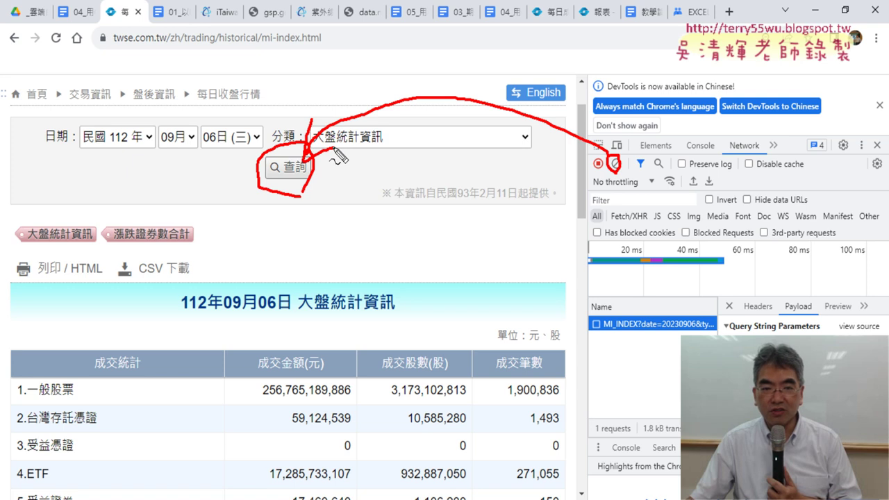
mouse_move(306, 189)
left_mouse_down()
mouse_move(570, 309)
mouse_move(539, 326)
left_mouse_up()
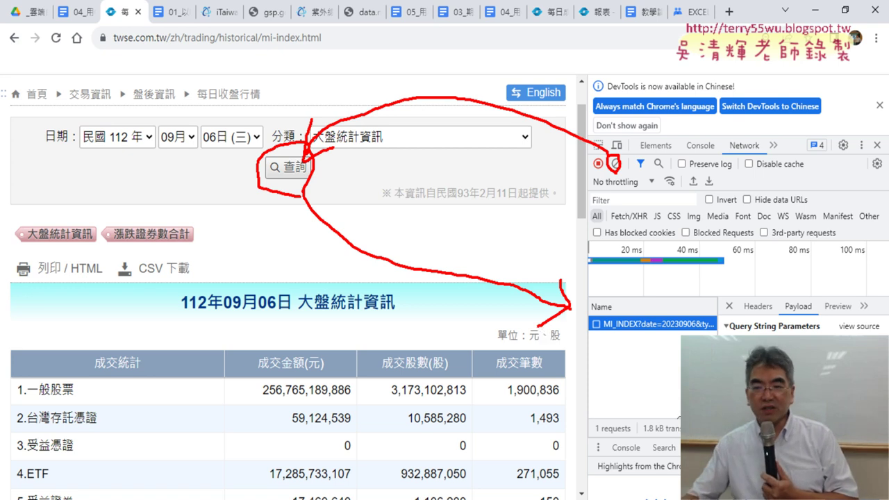
left_click_drag(679, 340, 715, 321)
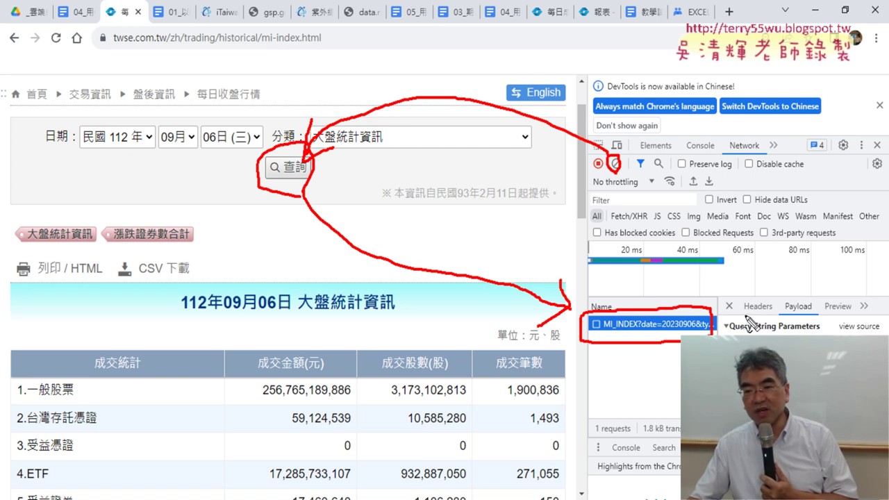
left_click_drag(743, 315, 771, 315)
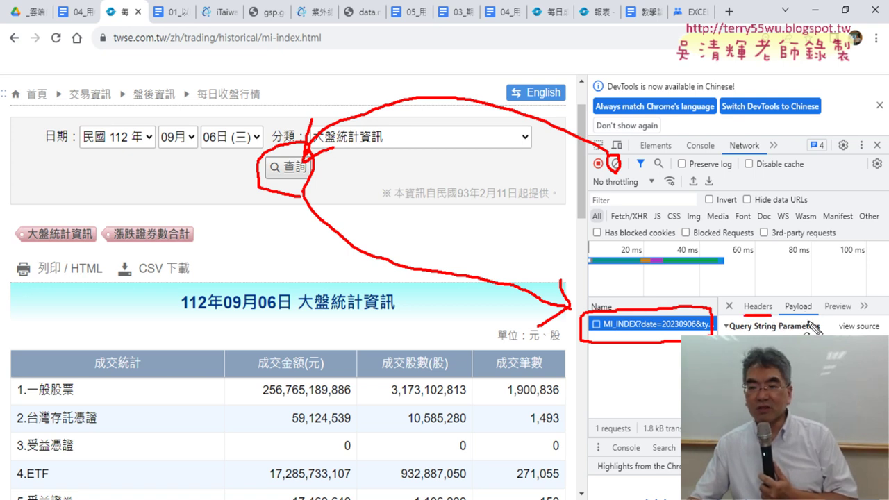
mouse_move(788, 321)
left_mouse_down()
mouse_move(817, 299)
mouse_move(788, 299)
left_mouse_up()
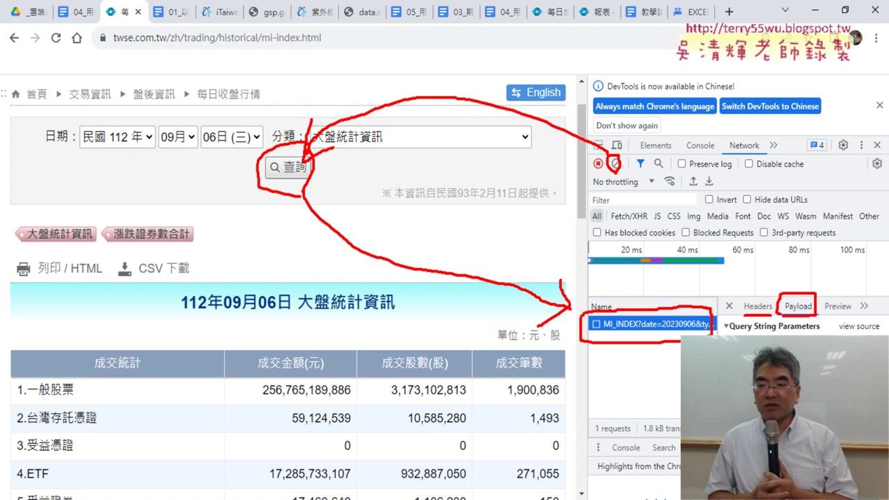
key("Escape")
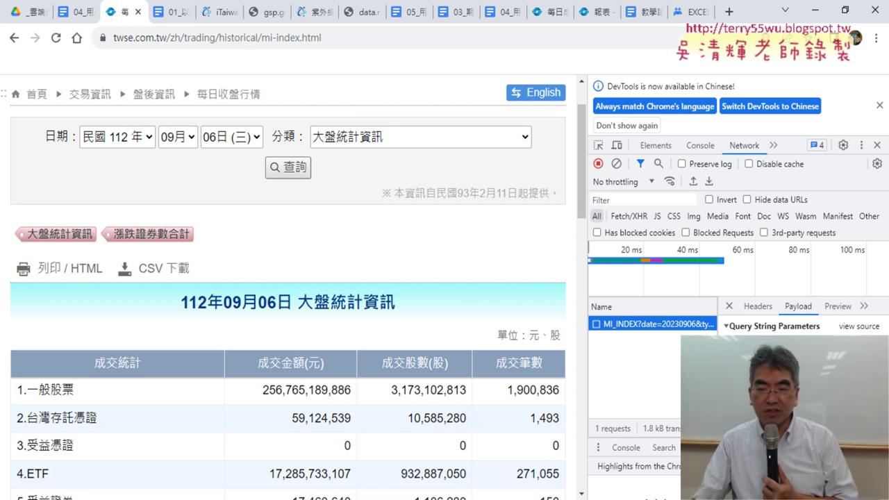
Step: Toggle Query String Parameters between source and parsed, widen the pane, and open MI_INDEX's Preview
left_click(859, 326)
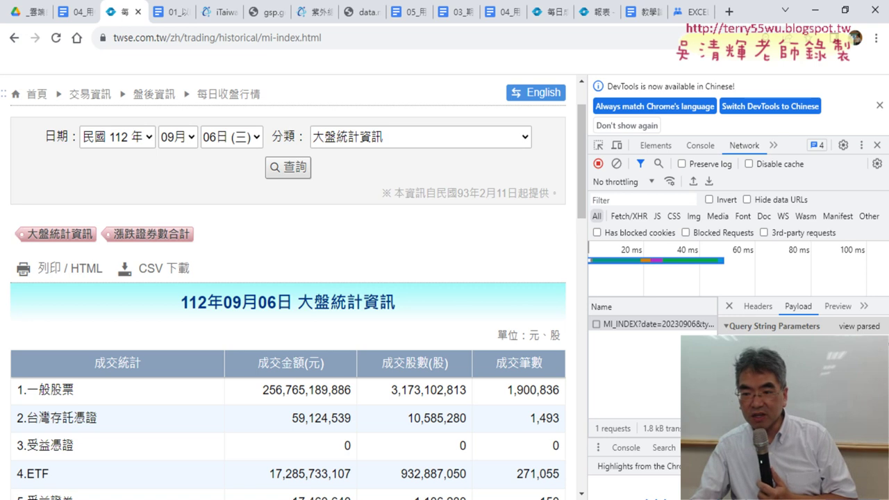
left_click_drag(717, 375, 653, 375)
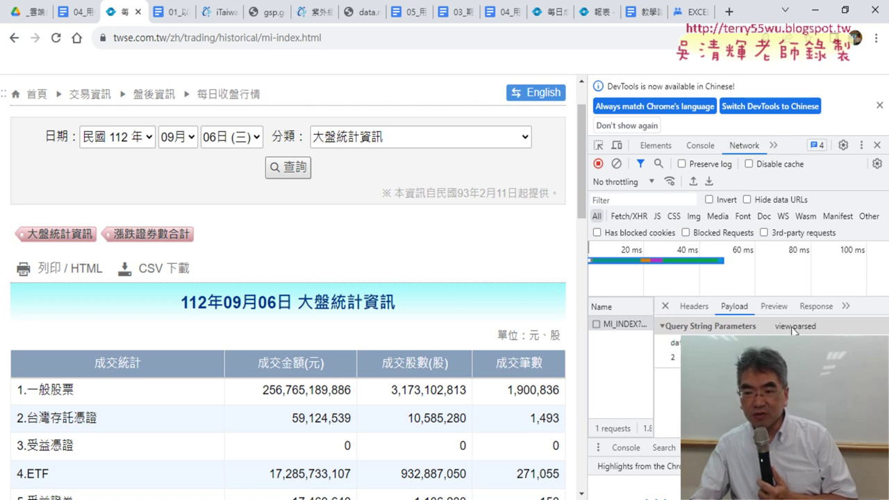
left_click(717, 333)
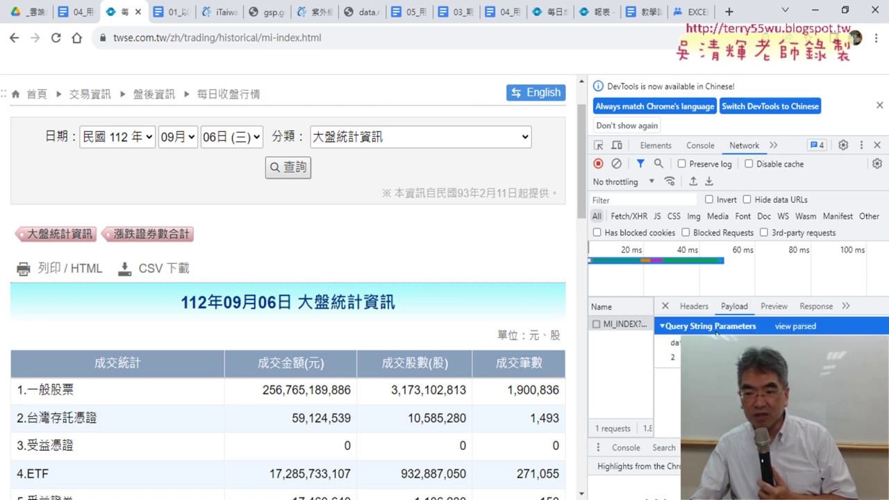
left_click(795, 331)
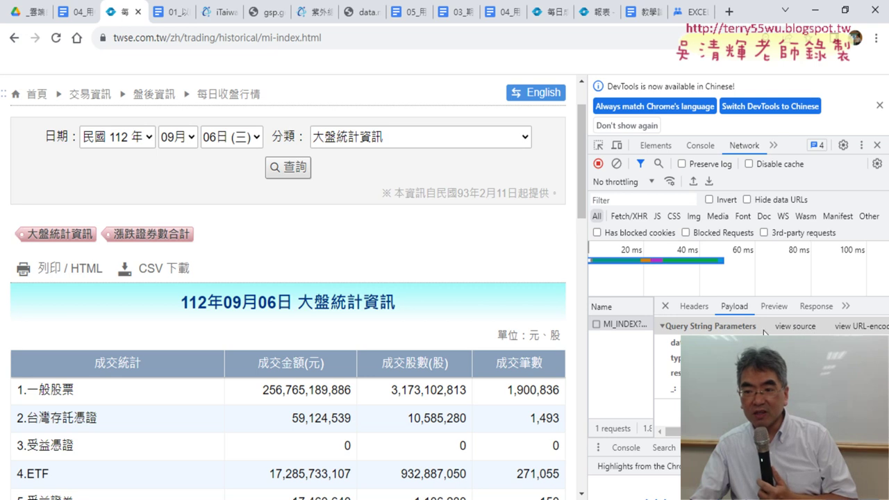
left_click(796, 326)
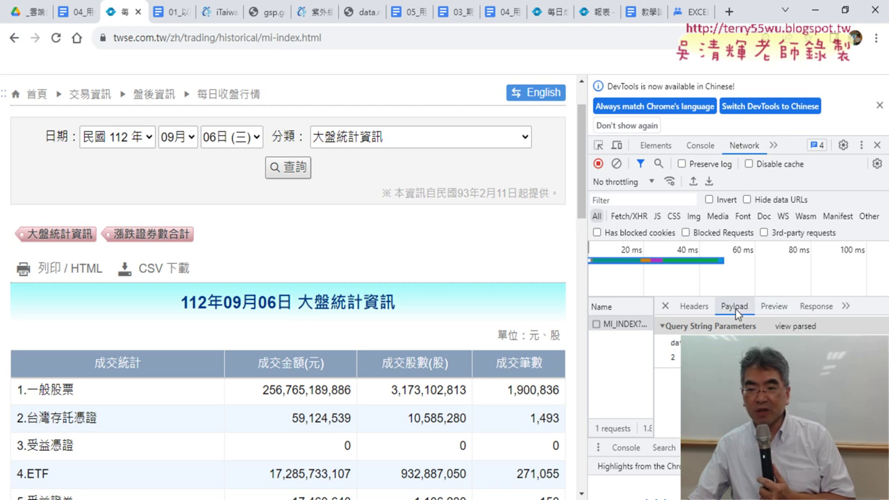
left_click(773, 314)
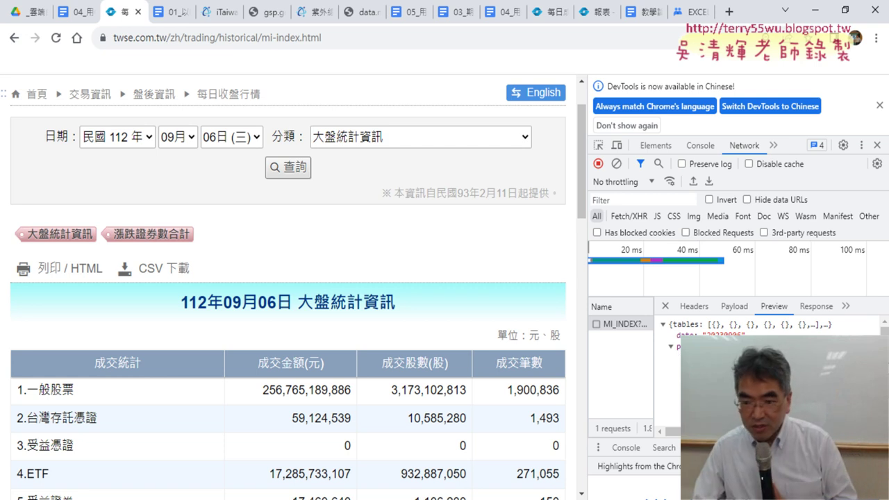
Step: Scroll the MI_INDEX preview to the params entry and open its context menu
scroll(764, 368, "down", 1)
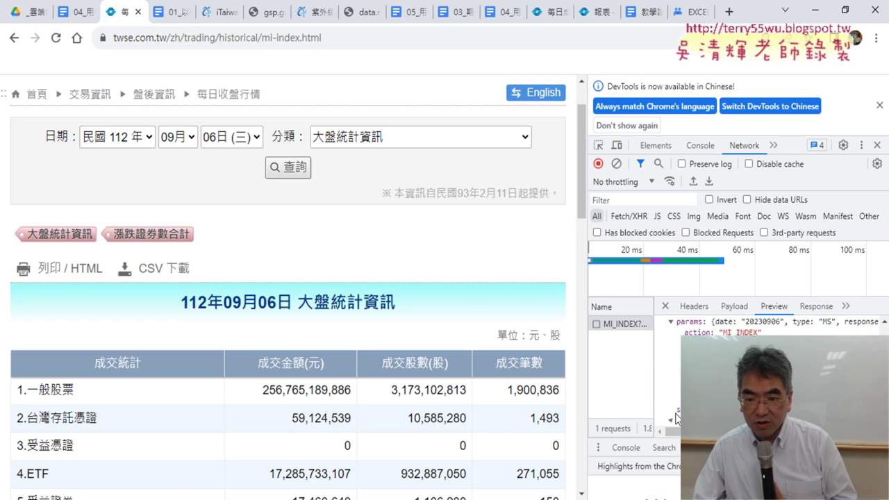
right_click(724, 351)
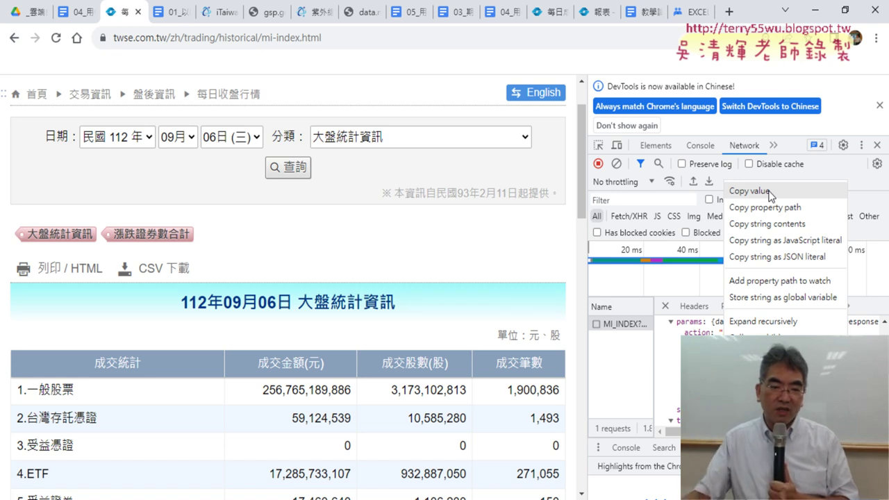
Step: Close the TWSE tab and open twse.com.tw/zh/ from the link in the 04_ QueryTables notes
left_click(139, 12)
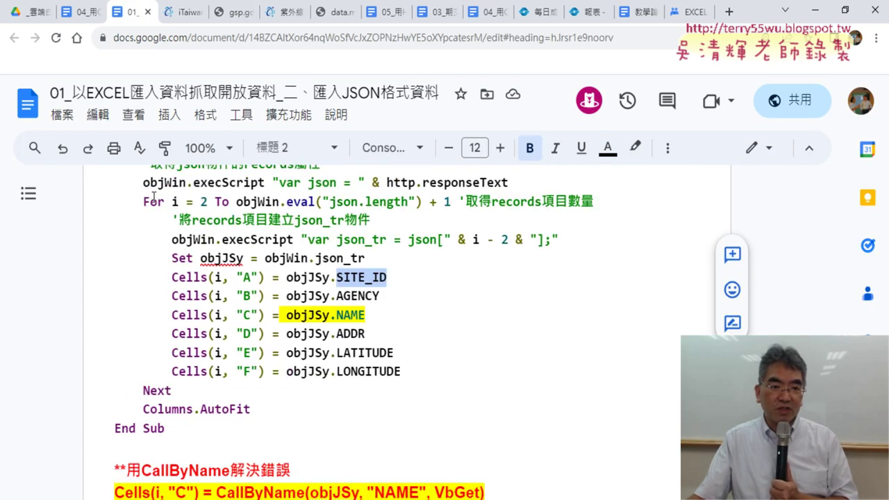
left_click(76, 21)
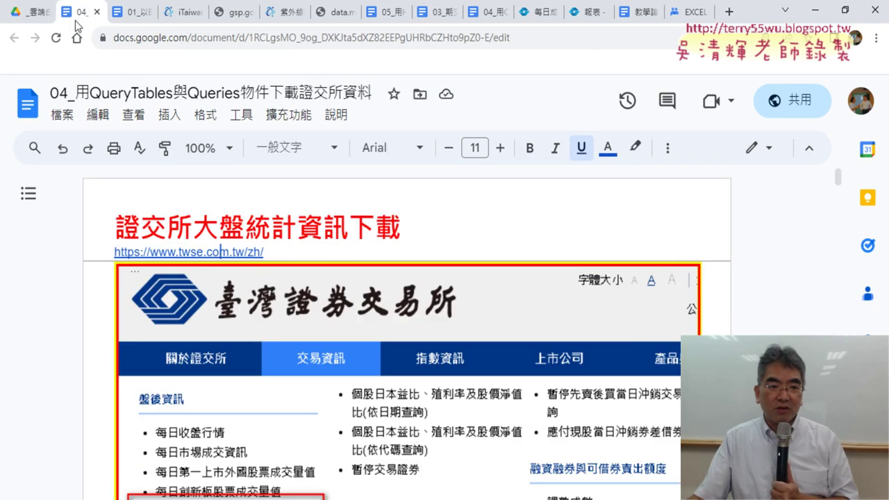
scroll(221, 255, "down", 1)
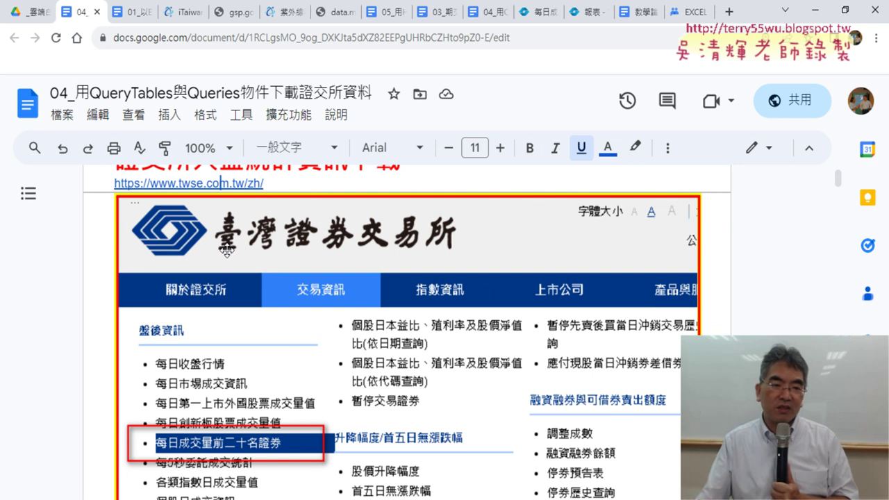
left_click(217, 183)
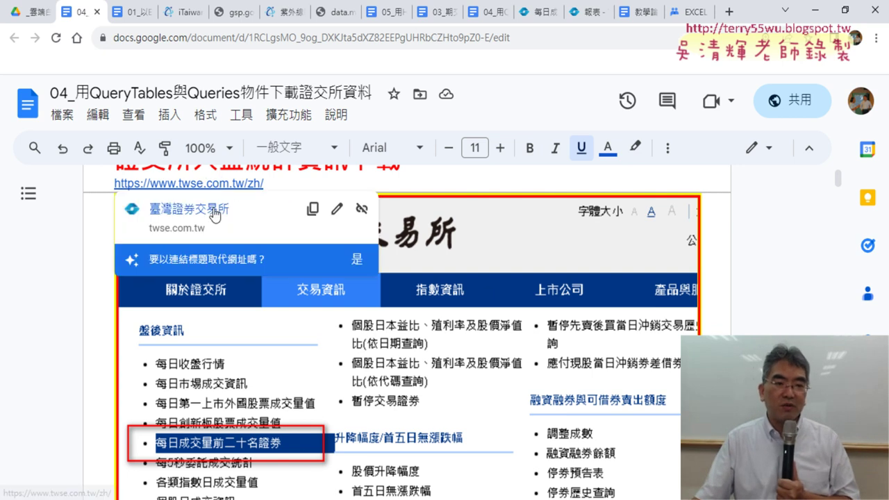
left_click(214, 212)
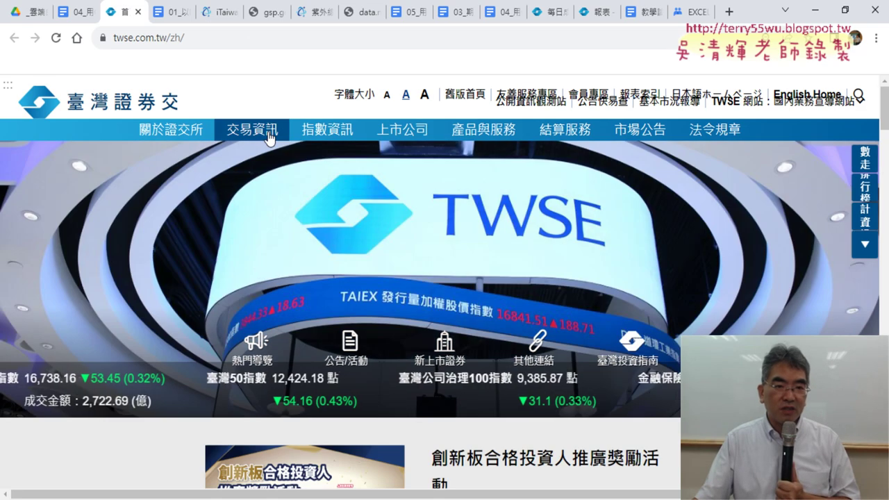
Step: Go to 交易資訊 > 每日成交量前二十名證券 and open its 列印 / HTML version
mouse_move(269, 138)
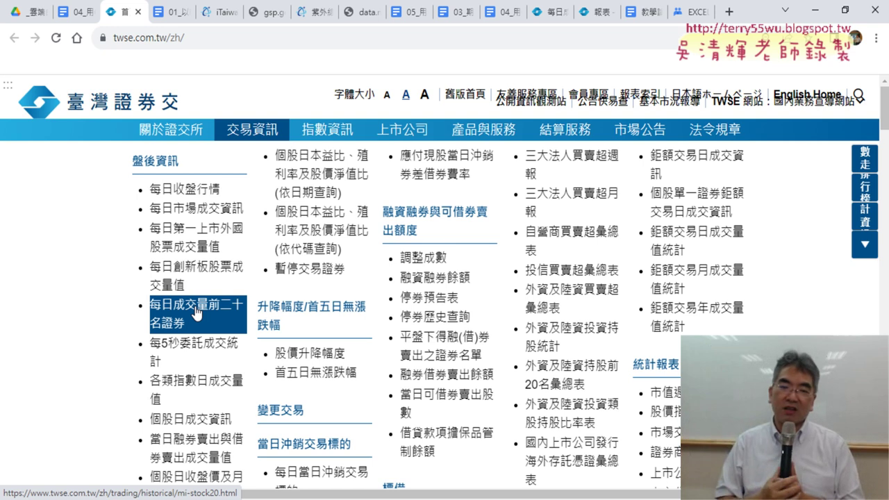
left_click(197, 314)
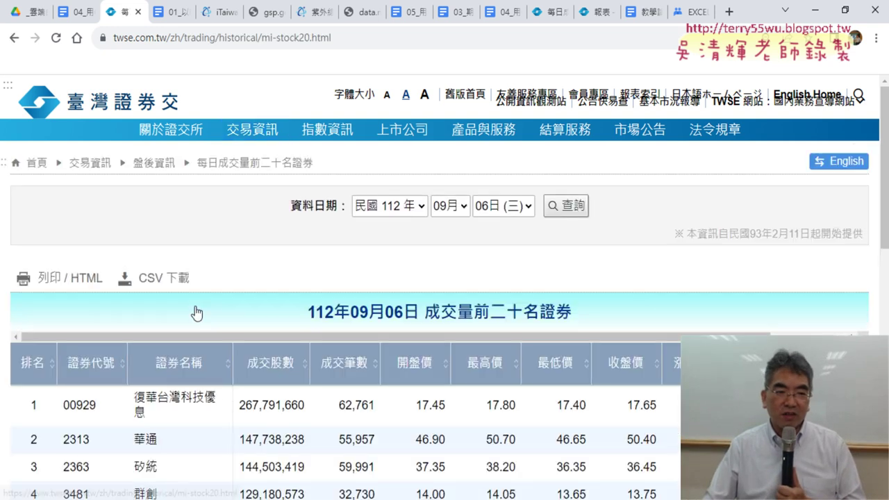
left_click(60, 281)
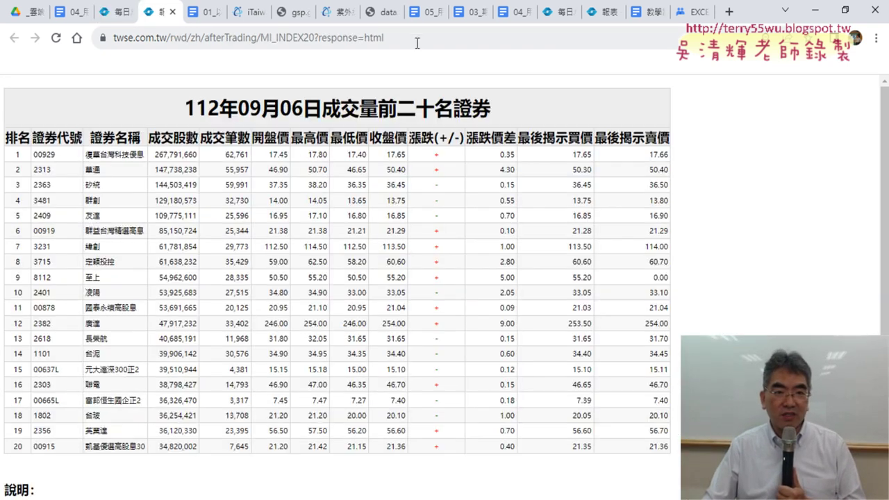
Step: Highlight ?response=html in the URL and select all rows of the top-20 table
left_click_drag(385, 37, 315, 37)
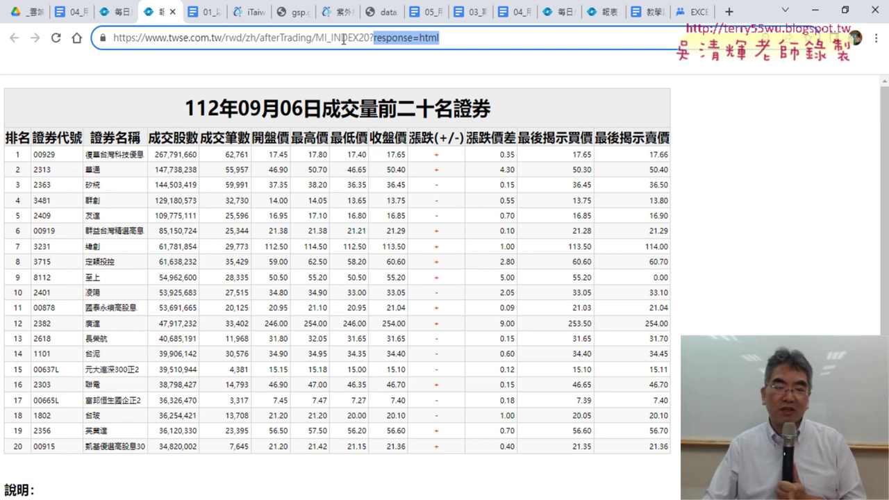
mouse_move(6, 132)
left_mouse_down()
mouse_move(624, 240)
mouse_move(667, 460)
mouse_move(3, 135)
left_mouse_up()
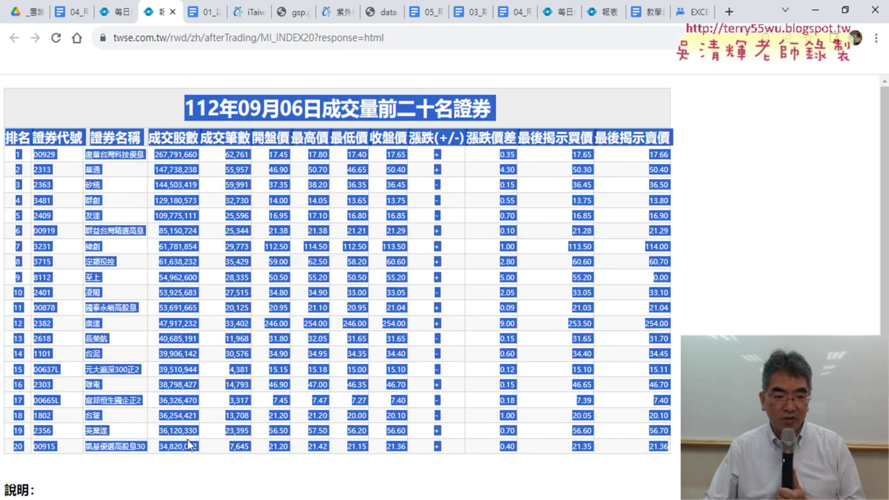
Step: Switch to the EVO Class Management teacher console showing the class's student thumbnails
key("alt+Tab")
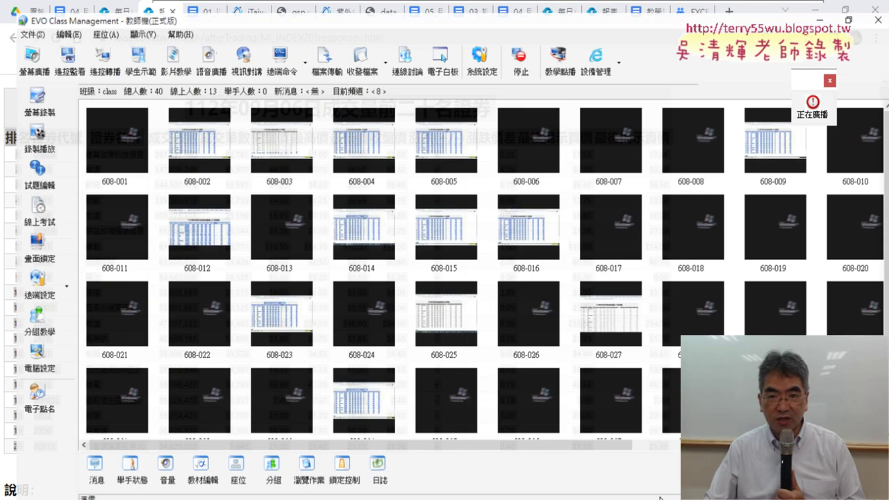